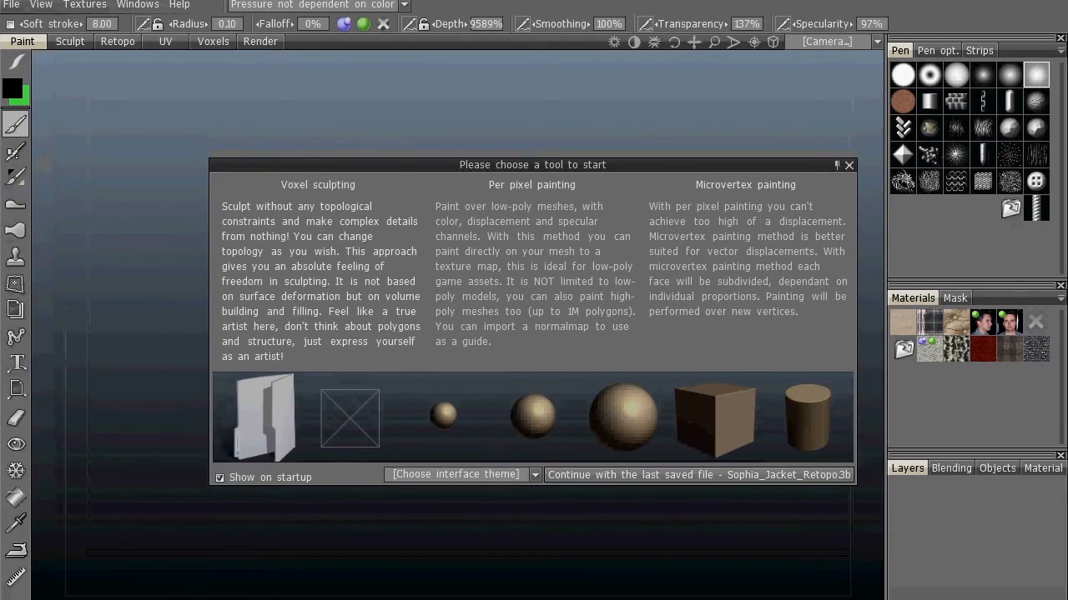
# Dismiss the start-up tool chooser and import the sculpted jacket mesh
pyautogui.click(848, 165)
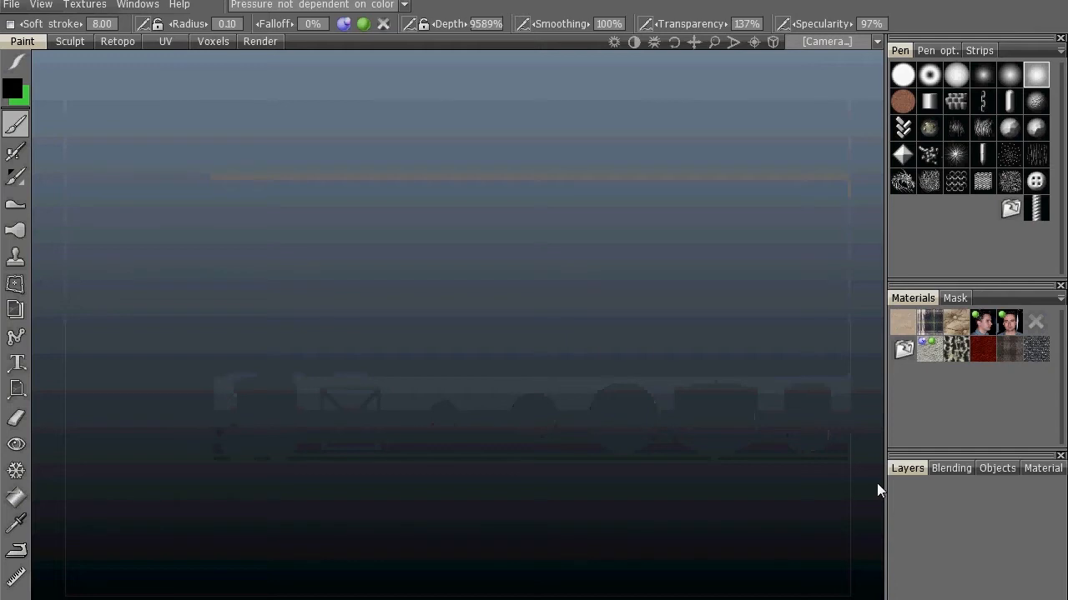
pyautogui.click(26, 6)
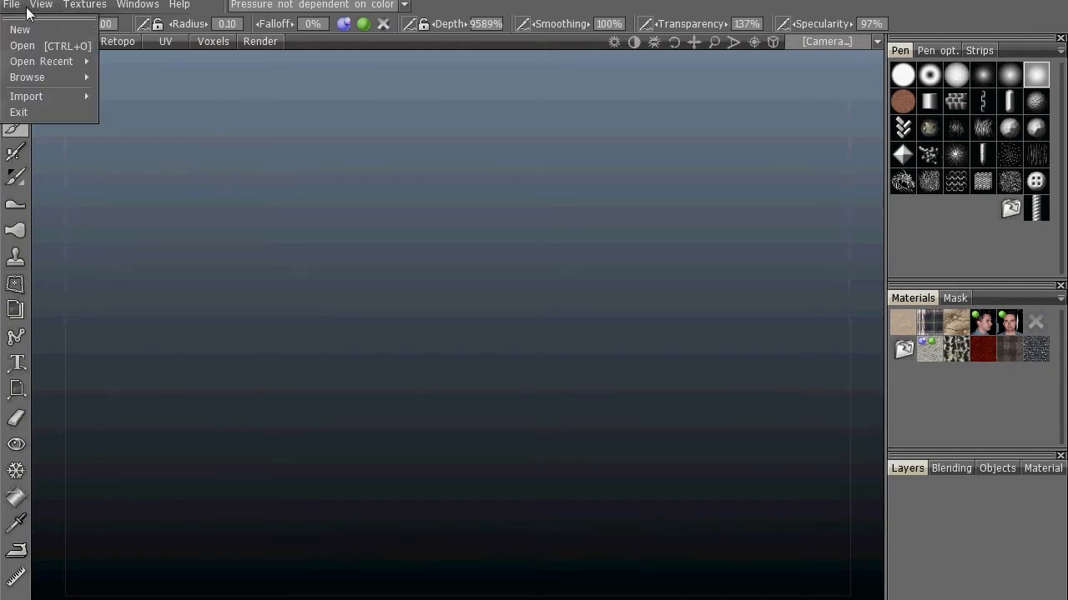
pyautogui.click(26, 8)
pyautogui.click(26, 8)
pyautogui.click(26, 8)
pyautogui.click(26, 8)
pyautogui.moveTo(68, 63)
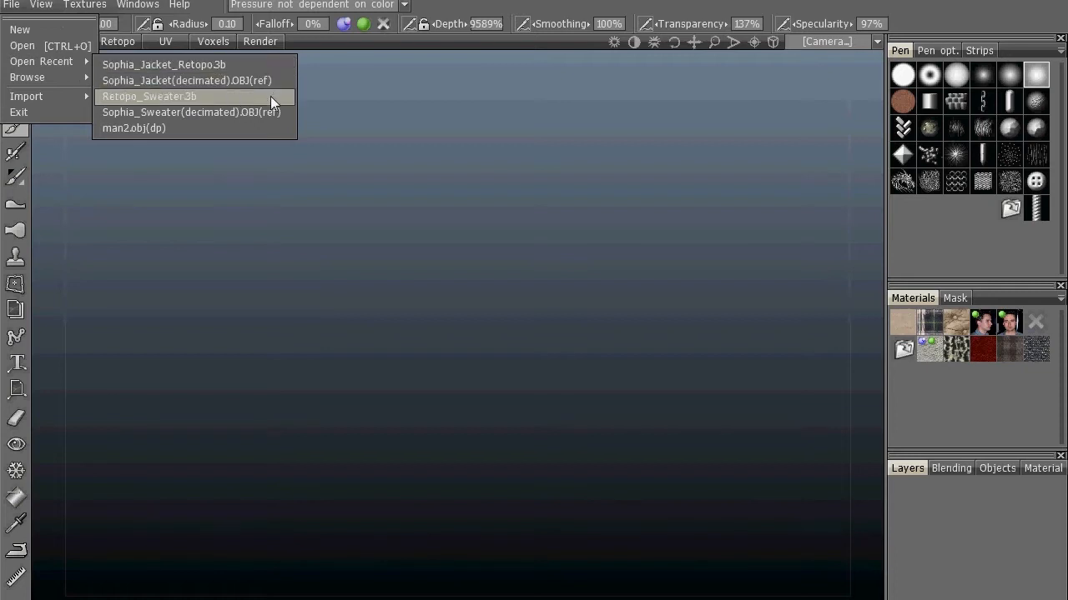
pyautogui.click(19, 7)
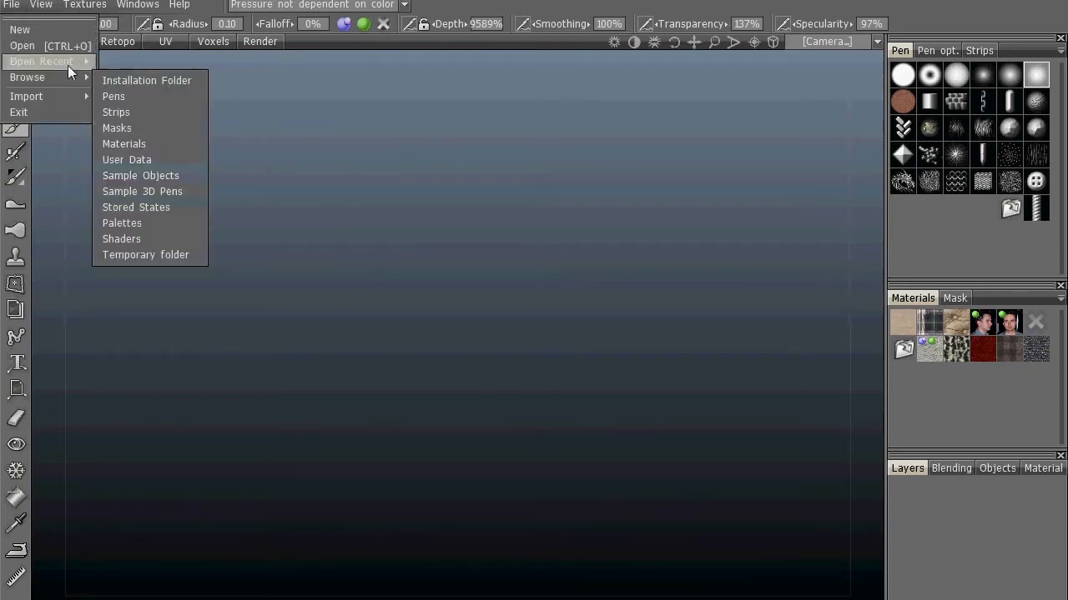
pyautogui.moveTo(75, 97)
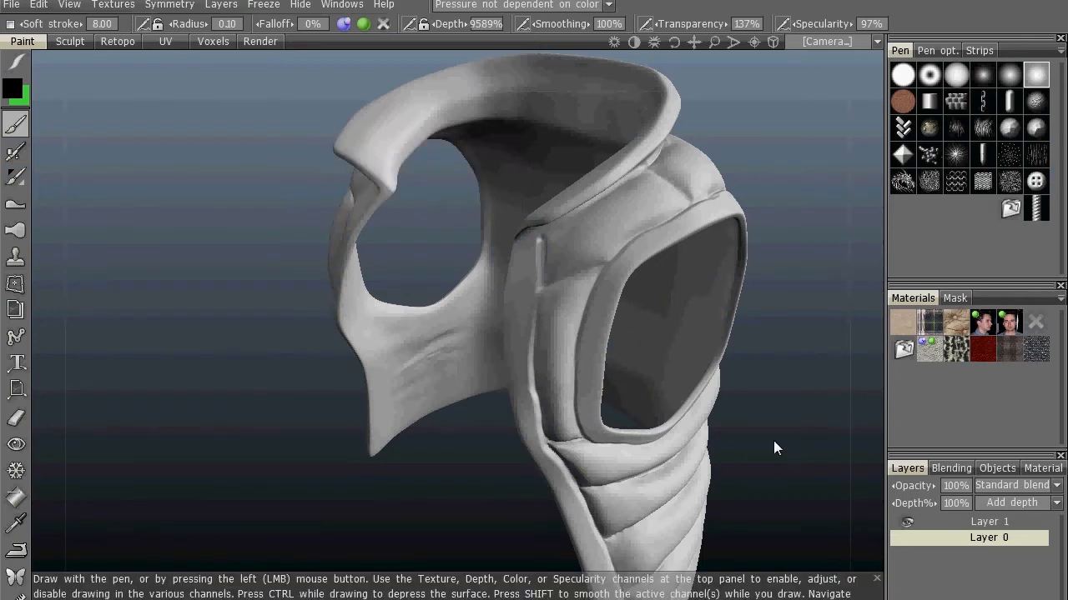
# Switch the jacket to the Retopo workspace and frame its lower front corner
pyautogui.keyDown('alt'); pyautogui.moveTo(753, 432); pyautogui.dragTo(805, 403, button='right'); pyautogui.keyUp('alt')
pyautogui.keyDown('alt'); pyautogui.moveTo(805, 403); pyautogui.dragTo(532, 224, button='middle'); pyautogui.keyUp('alt')
pyautogui.keyDown('alt'); pyautogui.moveTo(532, 224); pyautogui.dragTo(501, 290); pyautogui.keyUp('alt')
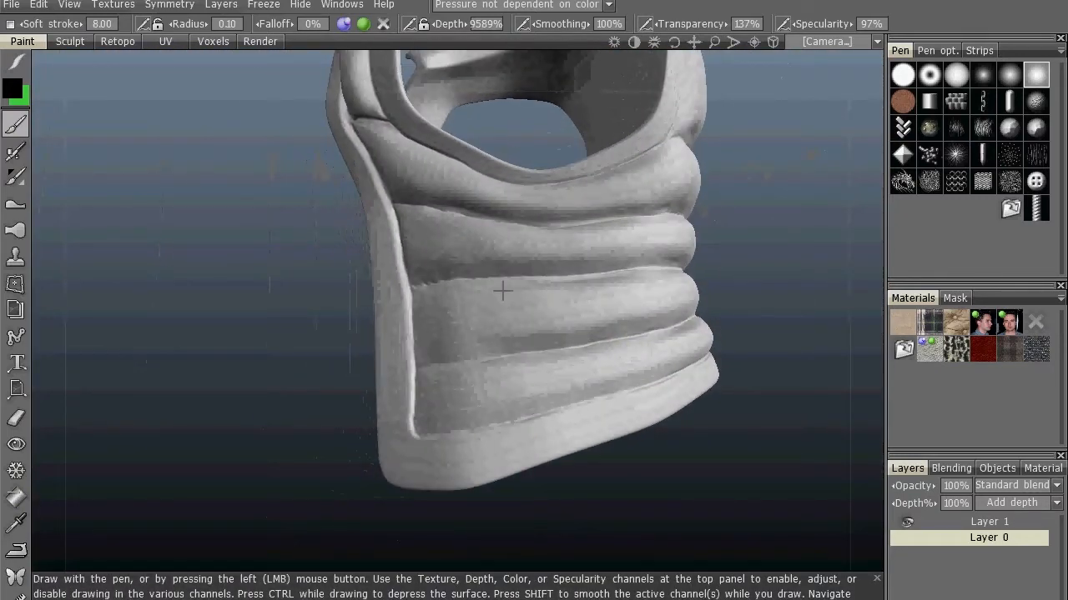
pyautogui.click(119, 42)
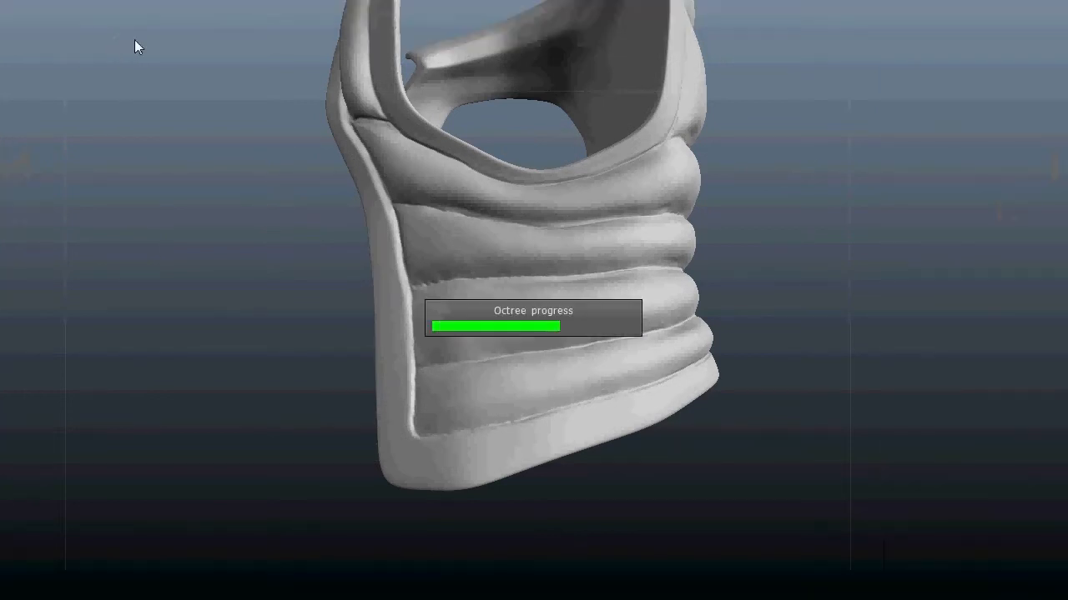
pyautogui.keyDown('alt'); pyautogui.moveTo(756, 414); pyautogui.dragTo(801, 480); pyautogui.keyUp('alt')
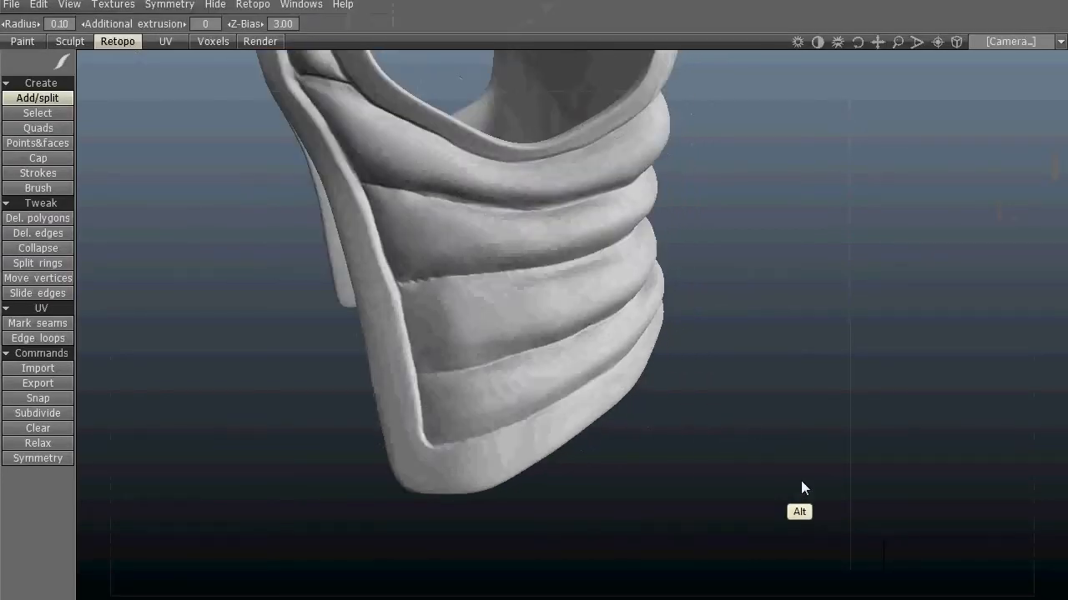
pyautogui.keyDown('alt'); pyautogui.moveTo(701, 414); pyautogui.dragTo(779, 329, button='right'); pyautogui.keyUp('alt')
pyautogui.keyDown('alt'); pyautogui.moveTo(668, 500); pyautogui.dragTo(747, 424, button='middle'); pyautogui.keyUp('alt')
pyautogui.keyDown('alt'); pyautogui.moveTo(746, 425); pyautogui.dragTo(768, 370); pyautogui.keyUp('alt')
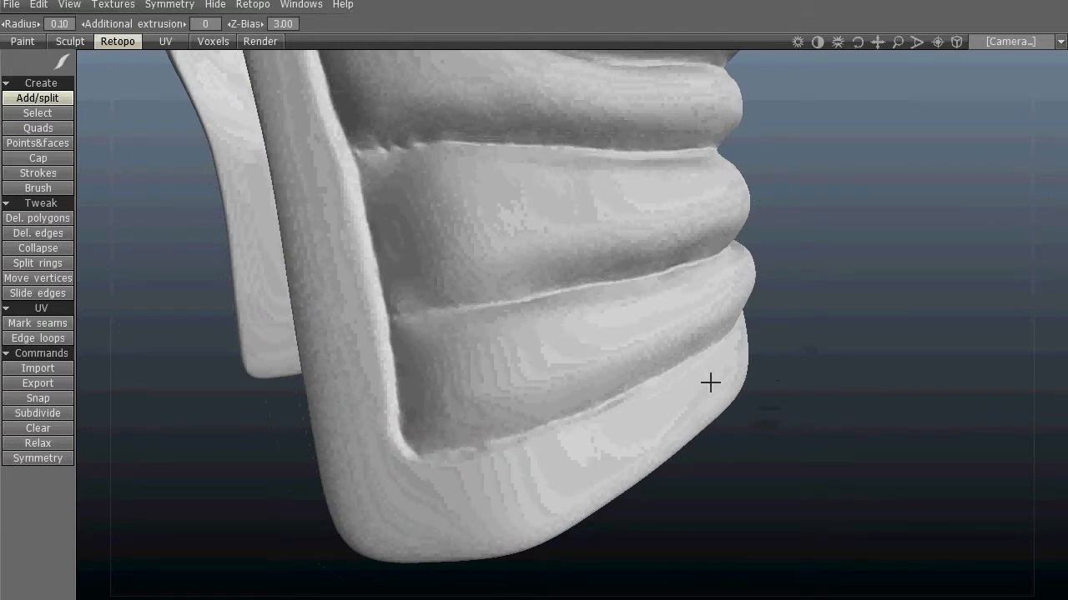
# Display the Sub-Objects popup in the Retopo workspace and toggle the mesh group's visibility off and on
pyautogui.click(302, 5)
pyautogui.moveTo(364, 31)
pyautogui.click(445, 38)
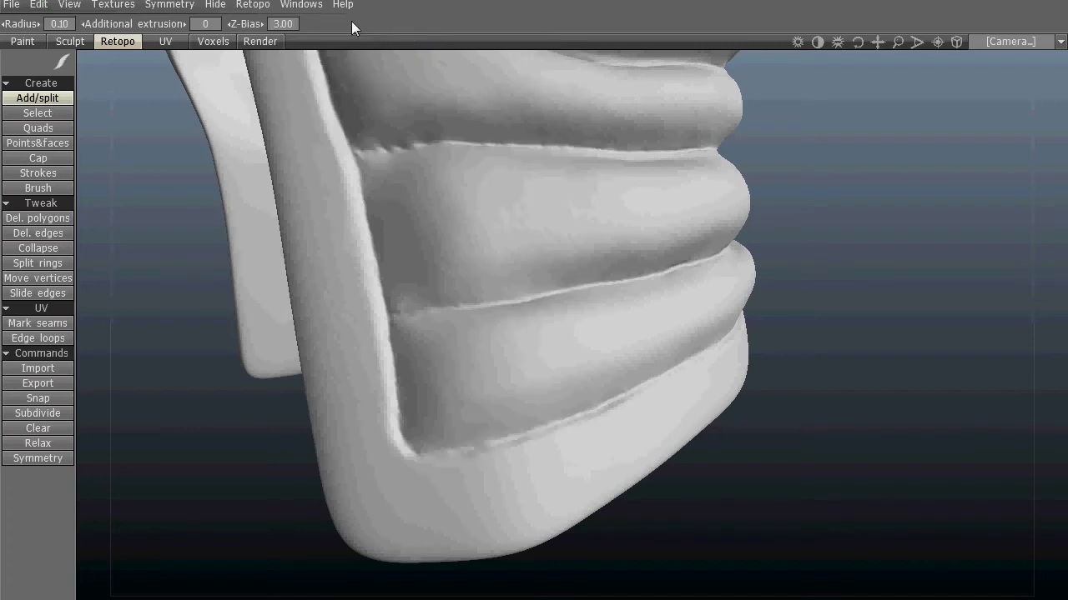
pyautogui.click(308, 7)
pyautogui.click(308, 8)
pyautogui.click(308, 7)
pyautogui.moveTo(381, 31)
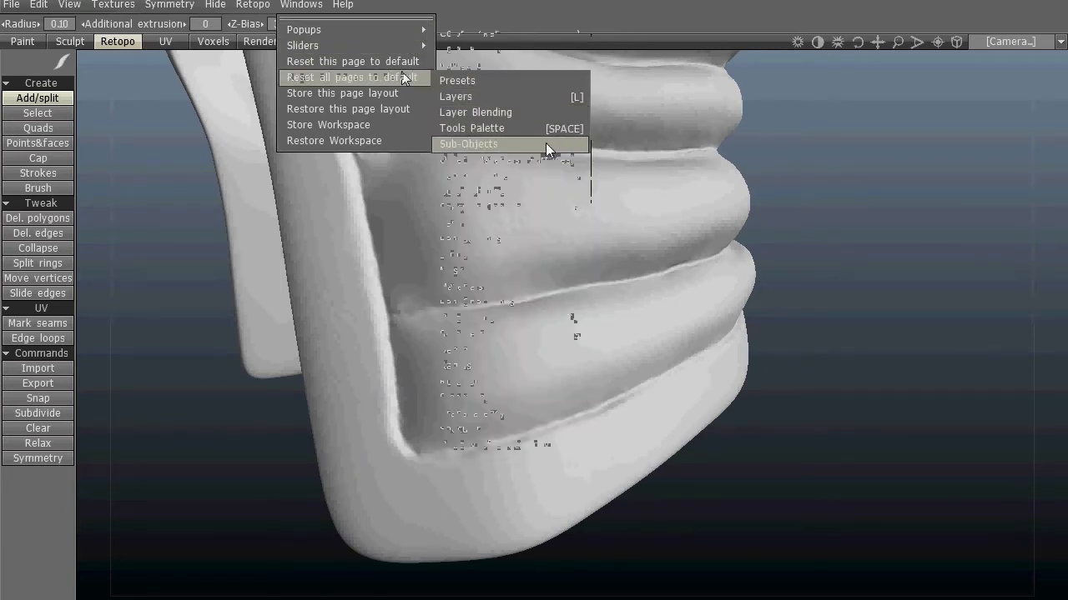
pyautogui.click(546, 143)
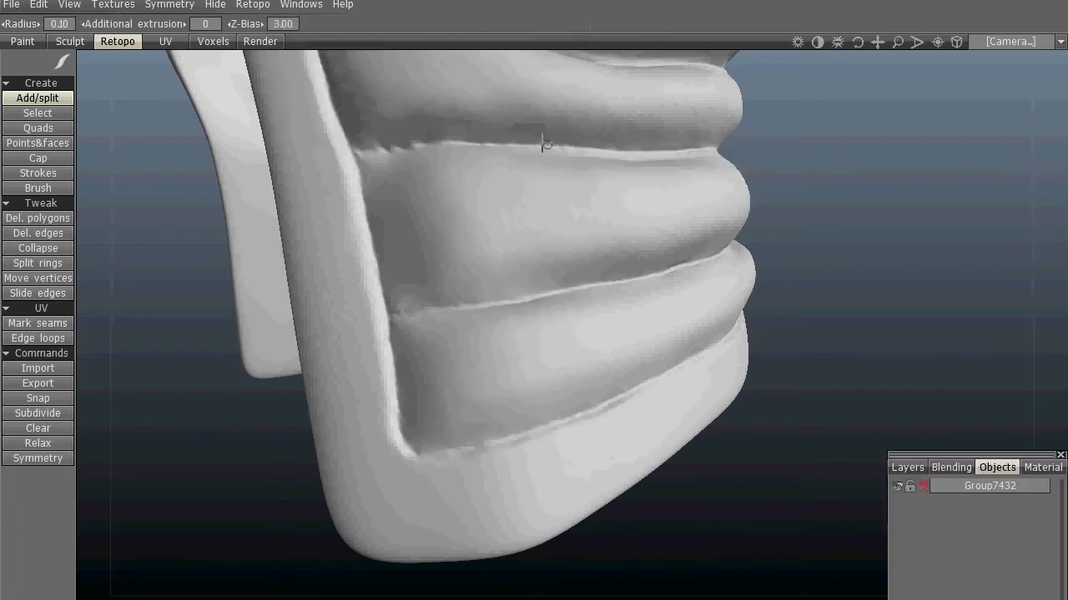
pyautogui.click(899, 487)
pyautogui.click(898, 489)
# Display the floating Tools Palette and place it beside the jacket's front edge
pyautogui.click(302, 6)
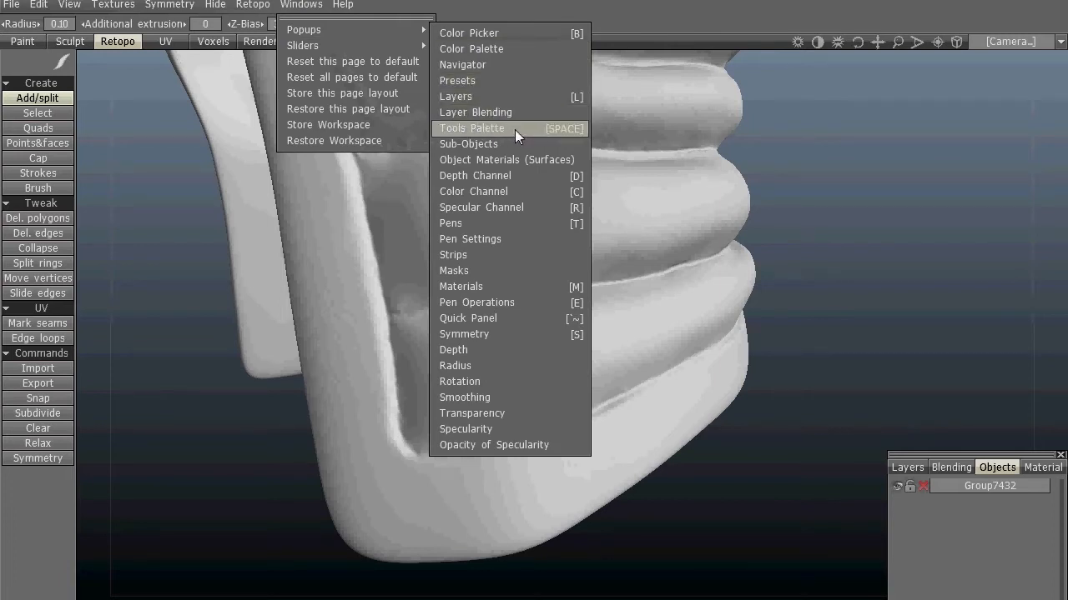
pyautogui.click(517, 128)
pyautogui.moveTo(518, 42); pyautogui.dragTo(174, 78)
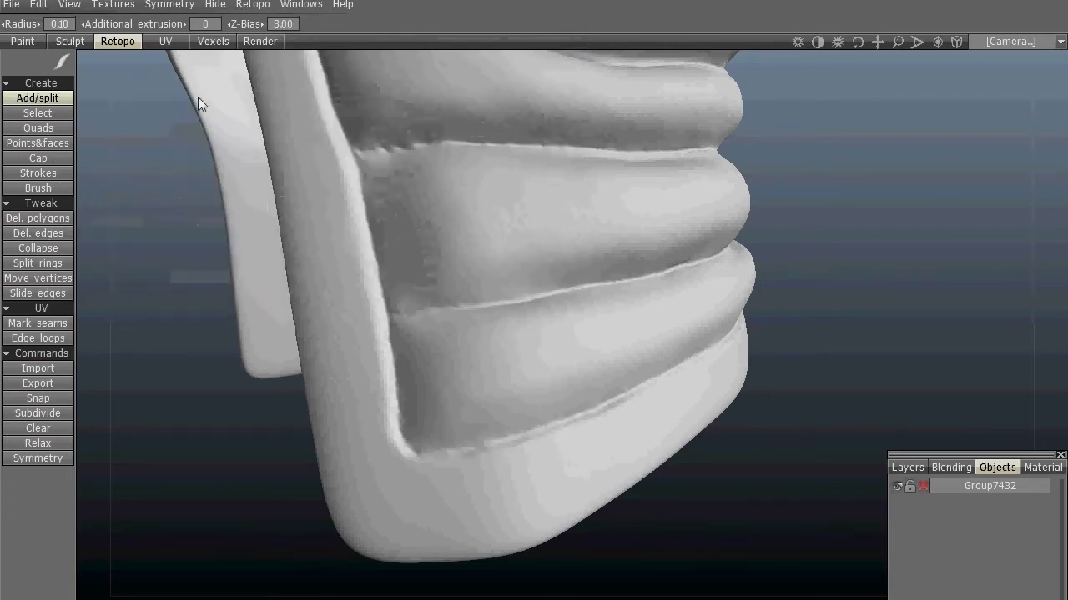
pyautogui.click(299, 6)
pyautogui.moveTo(417, 33)
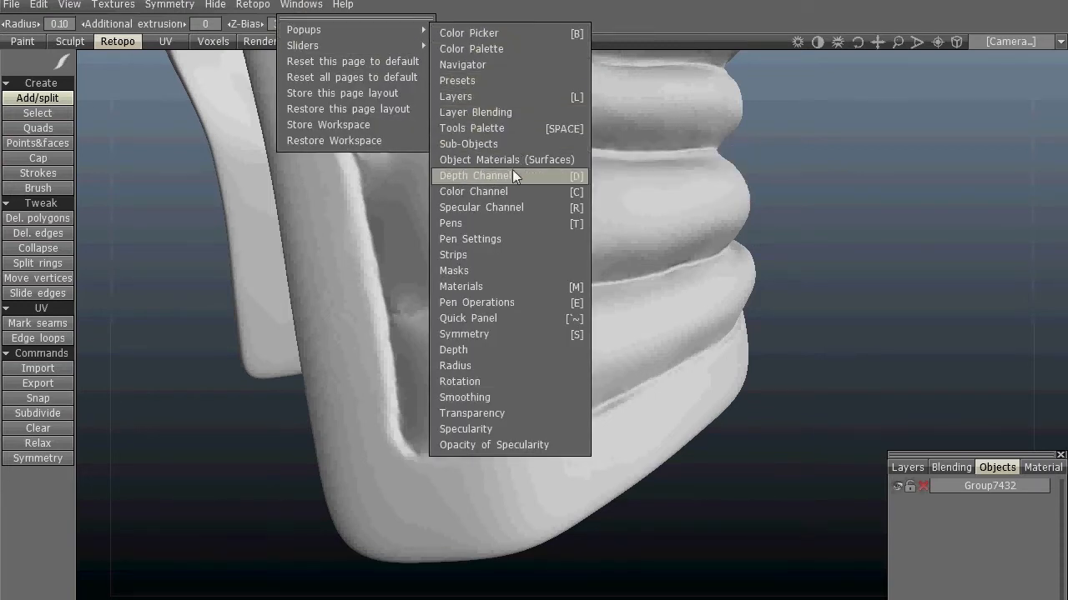
pyautogui.click(510, 128)
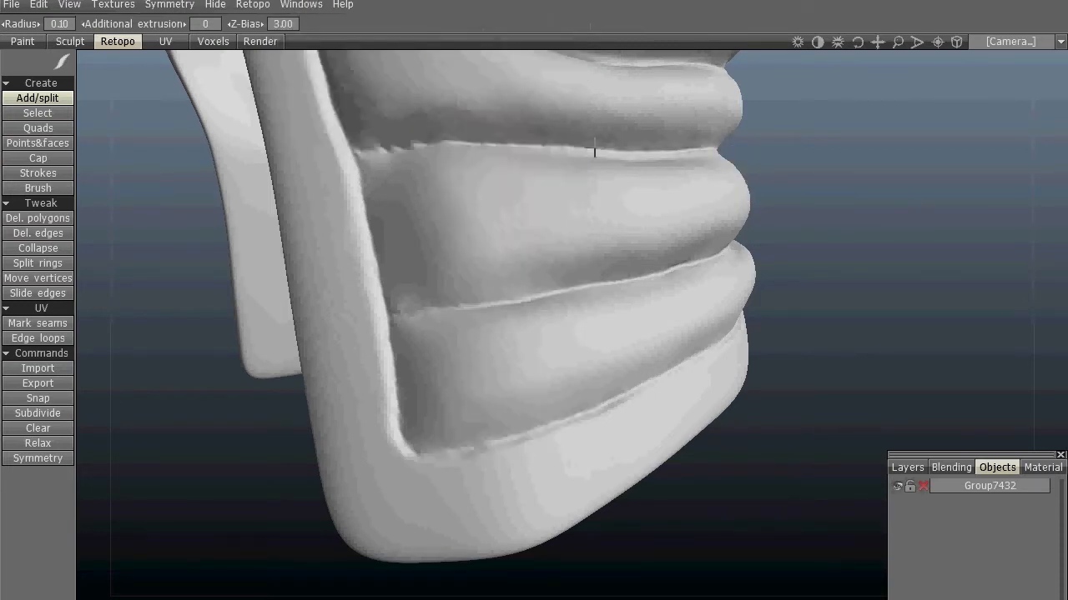
pyautogui.click(311, 7)
pyautogui.moveTo(321, 32)
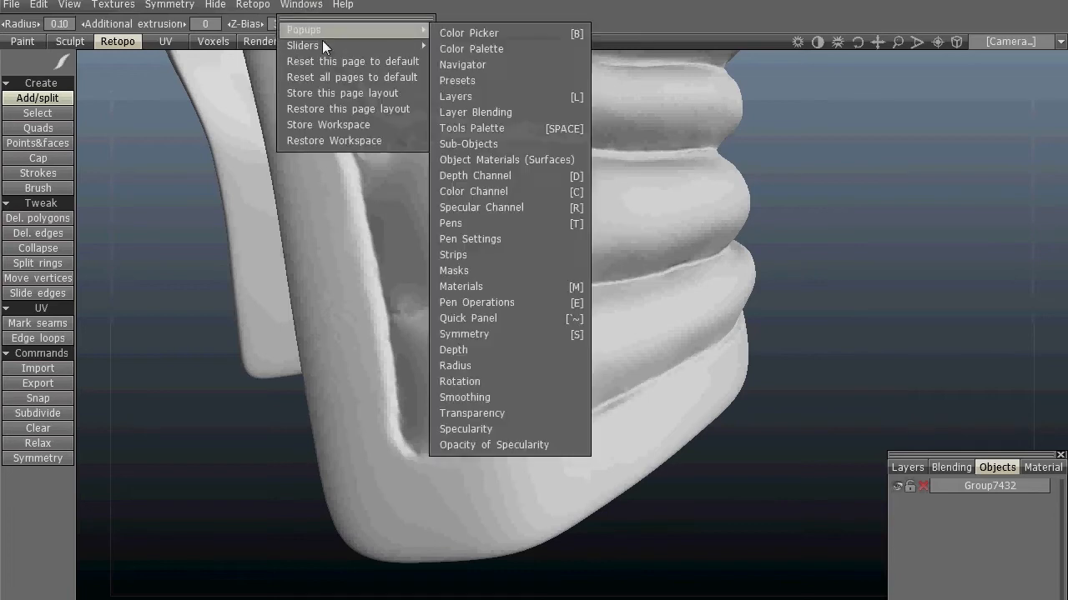
pyautogui.click(503, 127)
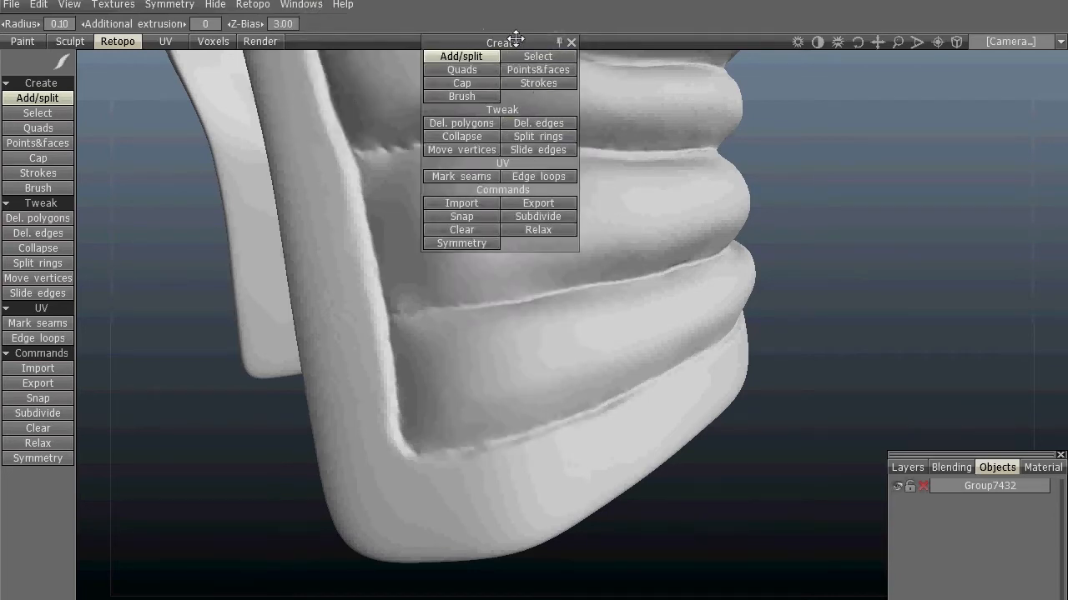
pyautogui.moveTo(511, 42); pyautogui.dragTo(224, 144)
# Create a four-point polygon with Add/split on the jacket's lower front corner
pyautogui.keyDown('alt'); pyautogui.moveTo(551, 279); pyautogui.dragTo(551, 317); pyautogui.keyUp('alt')
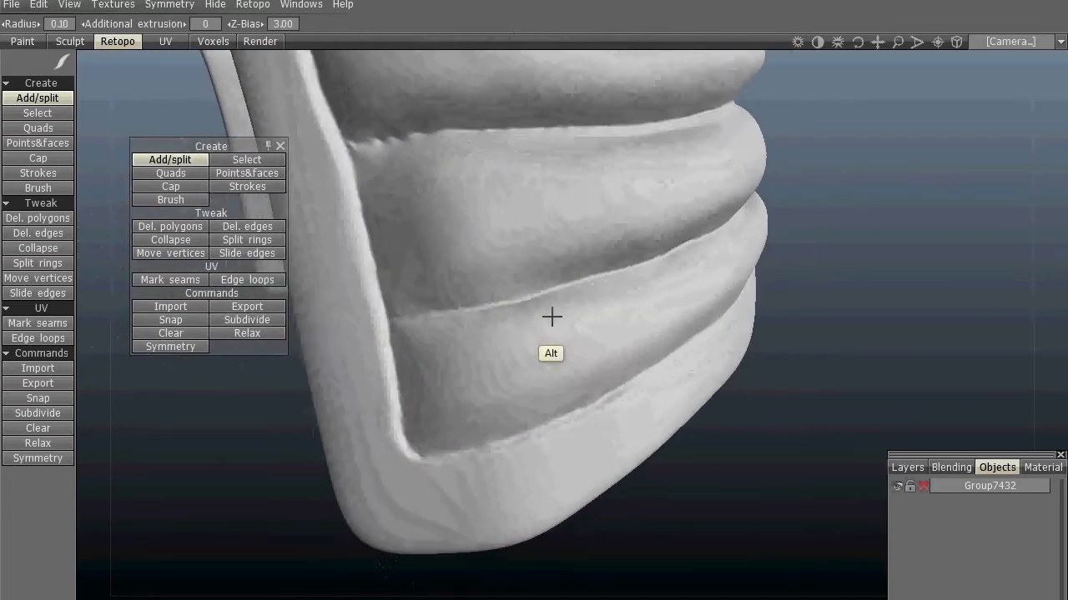
pyautogui.keyDown('alt'); pyautogui.moveTo(529, 320); pyautogui.dragTo(549, 303, button='right'); pyautogui.keyUp('alt')
pyautogui.keyDown('alt'); pyautogui.moveTo(550, 304); pyautogui.dragTo(627, 215); pyautogui.keyUp('alt')
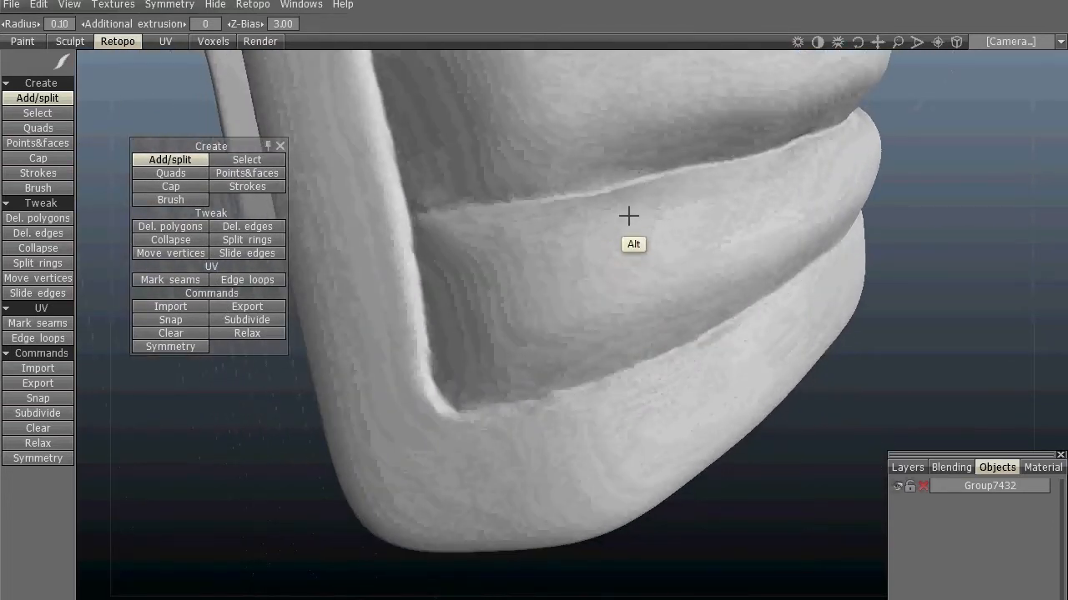
pyautogui.click(349, 433)
pyautogui.click(434, 413)
pyautogui.click(483, 529)
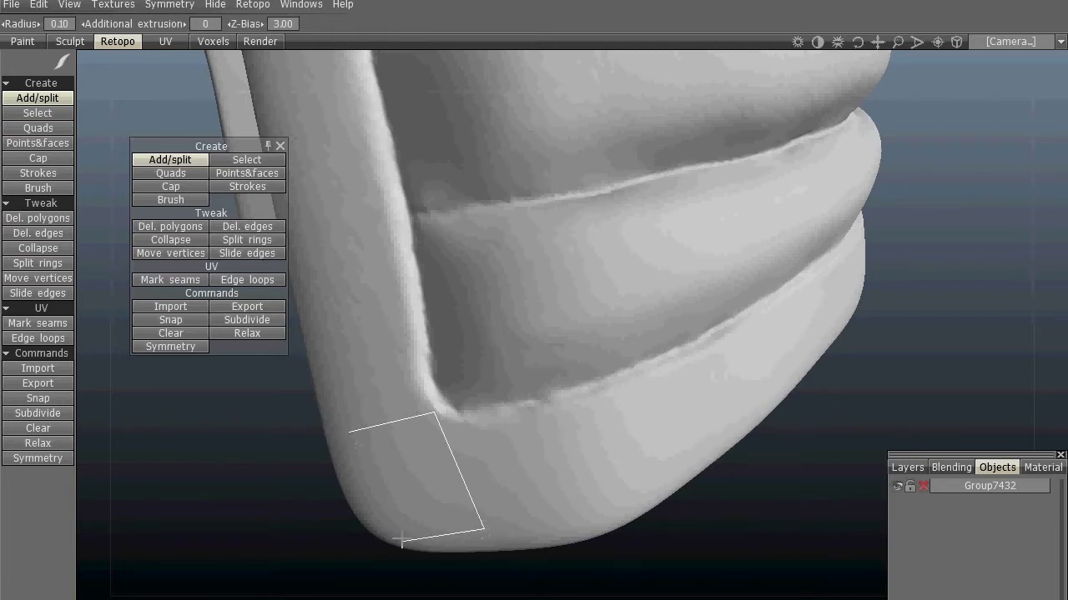
pyautogui.click(396, 536)
pyautogui.click(372, 432)
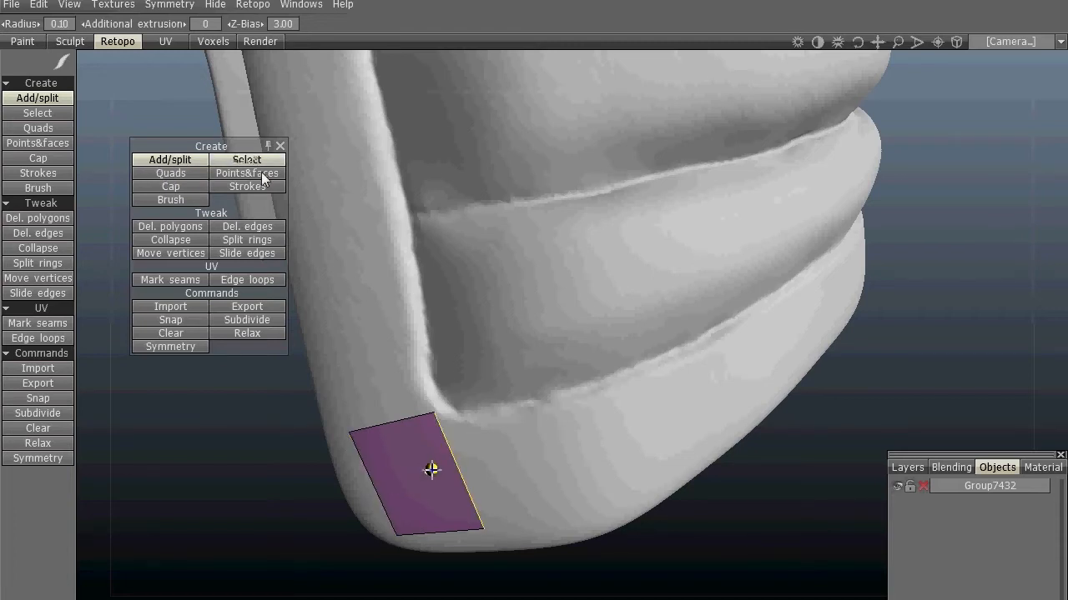
# Try splitting the polygon between its long edges and outlining its lower half with Add/split, and undo the split
pyautogui.click(458, 466)
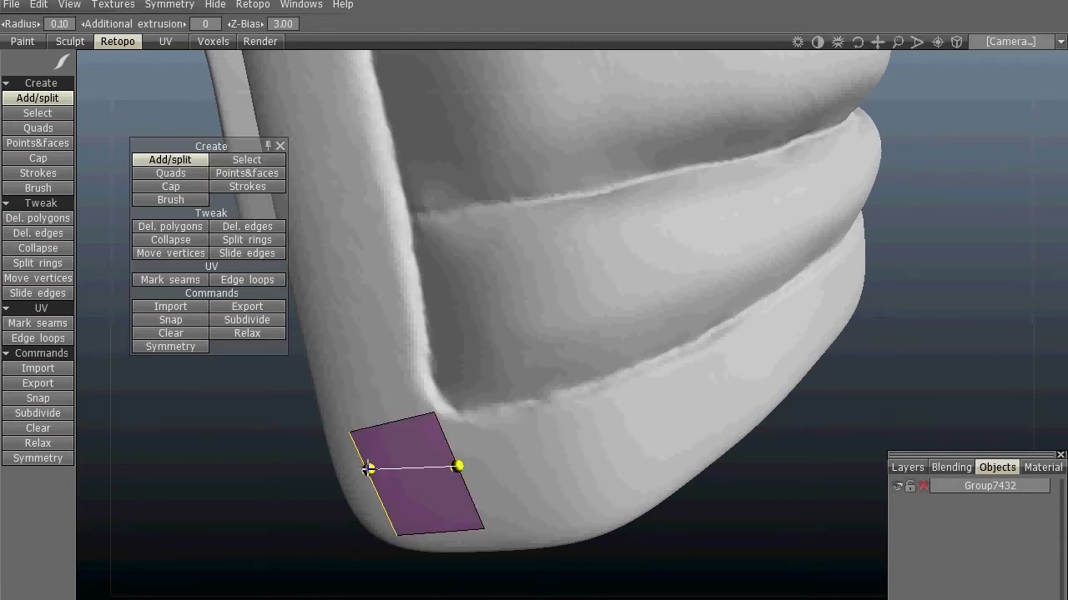
pyautogui.click(377, 488)
pyautogui.press('Escape')
pyautogui.click(375, 490)
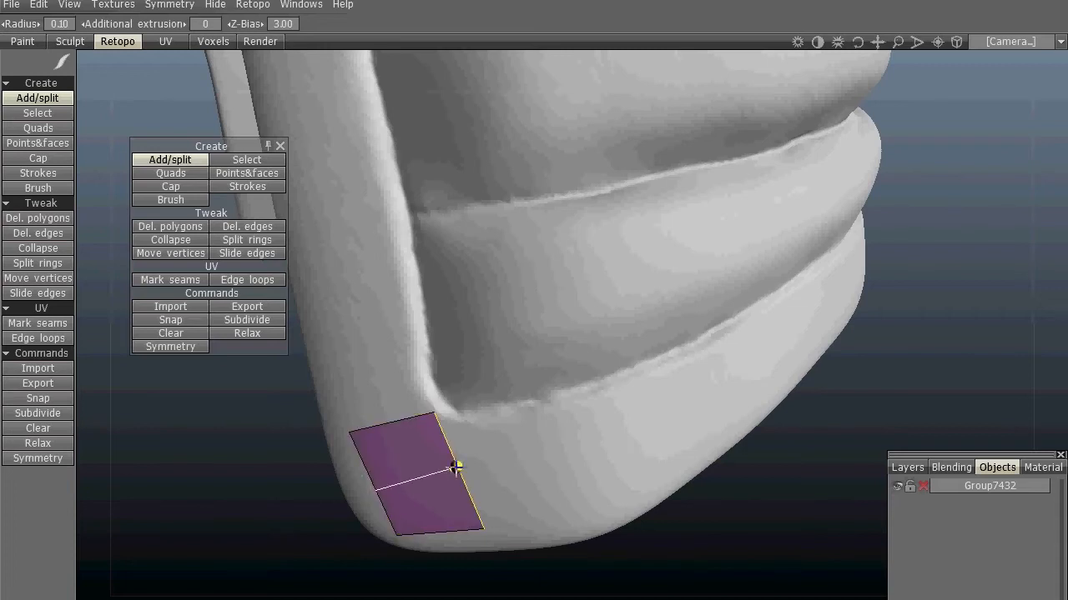
pyautogui.click(458, 470)
pyautogui.click(482, 528)
pyautogui.click(397, 534)
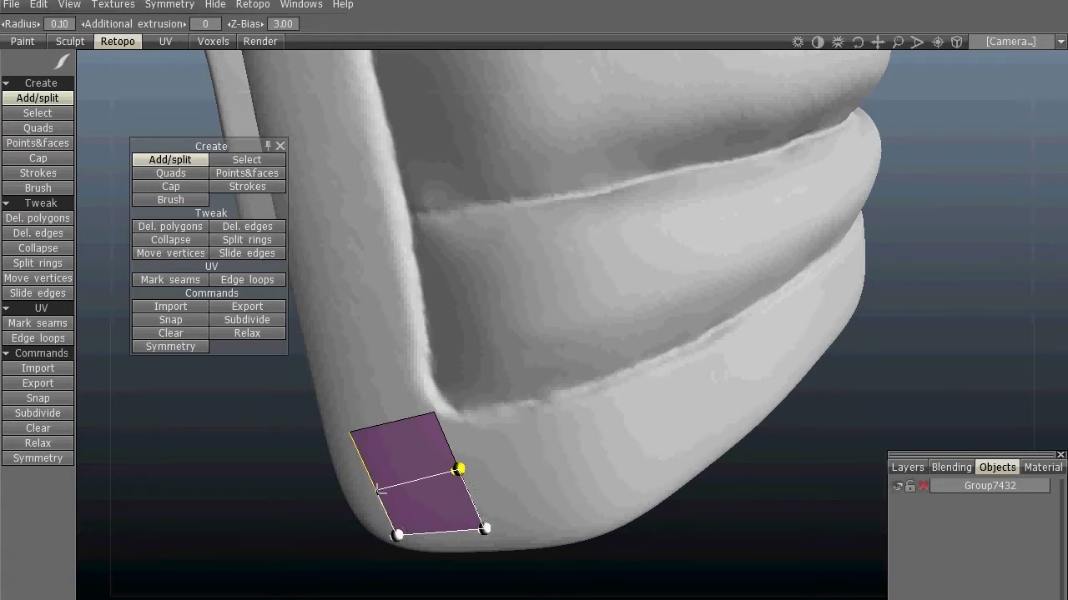
pyautogui.click(377, 490)
pyautogui.hotkey('ctrl', 'z')
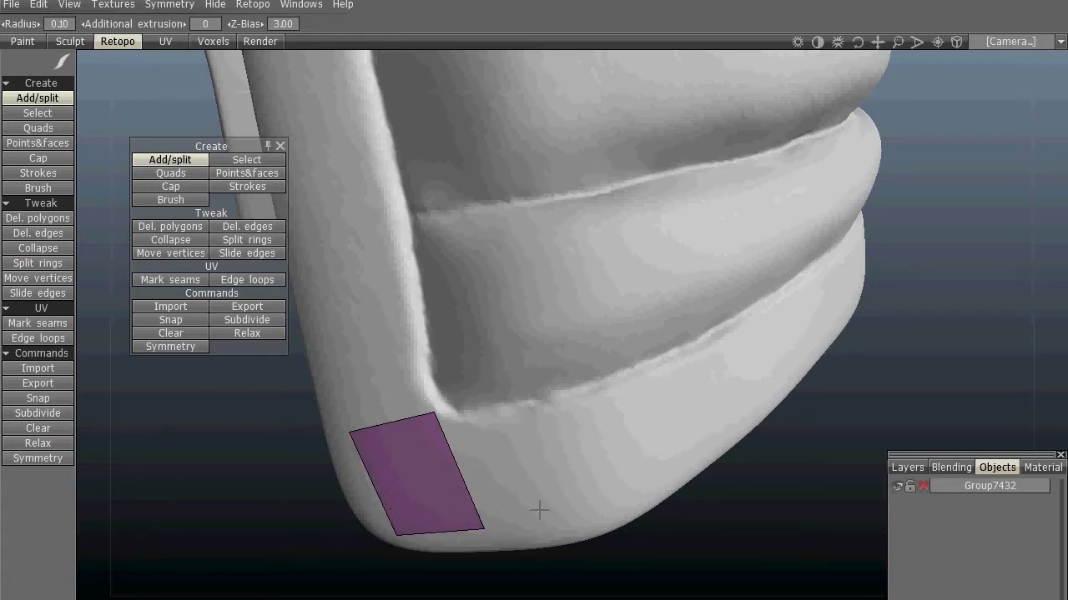
# Try a diagonal split between opposite corners of the polygon and a crosswise split, and undo both
pyautogui.click(432, 412)
pyautogui.click(396, 534)
pyautogui.hotkey('ctrl', 'z')
pyautogui.click(458, 468)
pyautogui.click(374, 484)
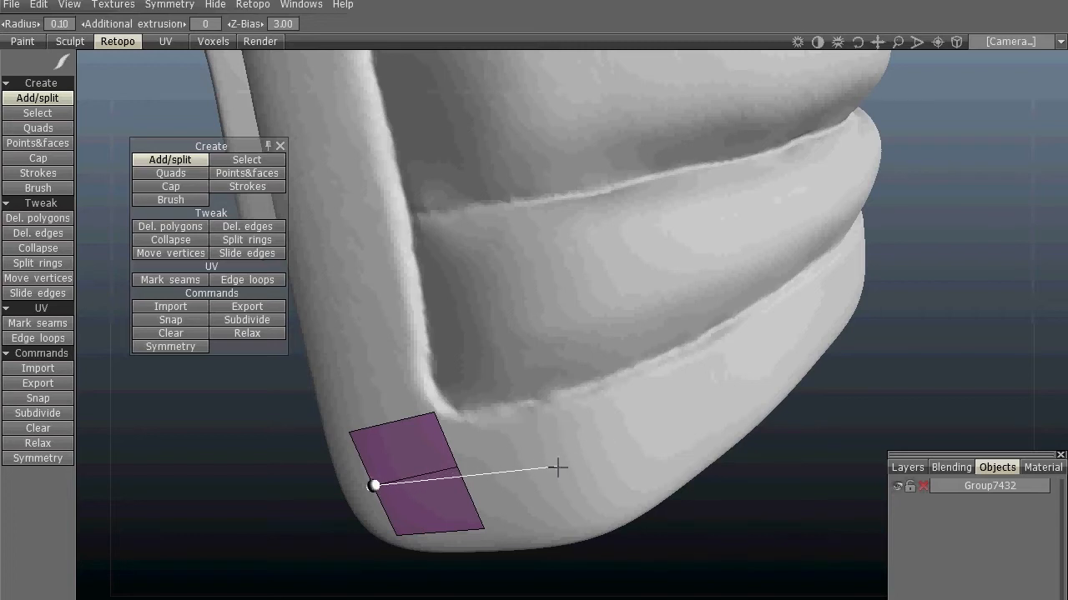
pyautogui.press('Escape')
pyautogui.hotkey('ctrl', 'z')
pyautogui.hotkey('ctrl', 'z')
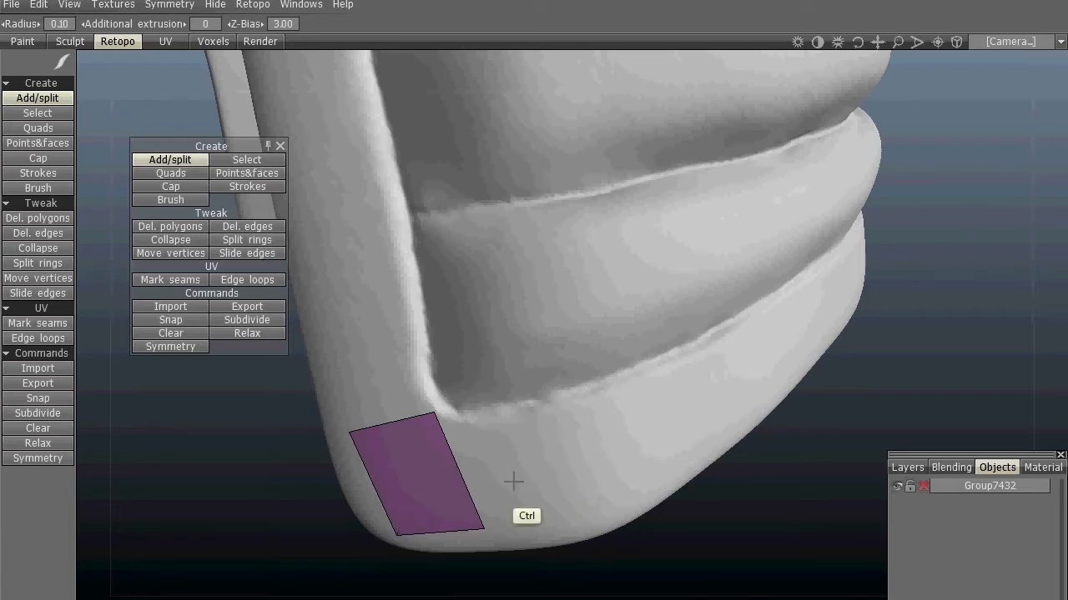
# Split the polygon crosswise near the middle of its two long edges with Add/split
pyautogui.click(458, 468)
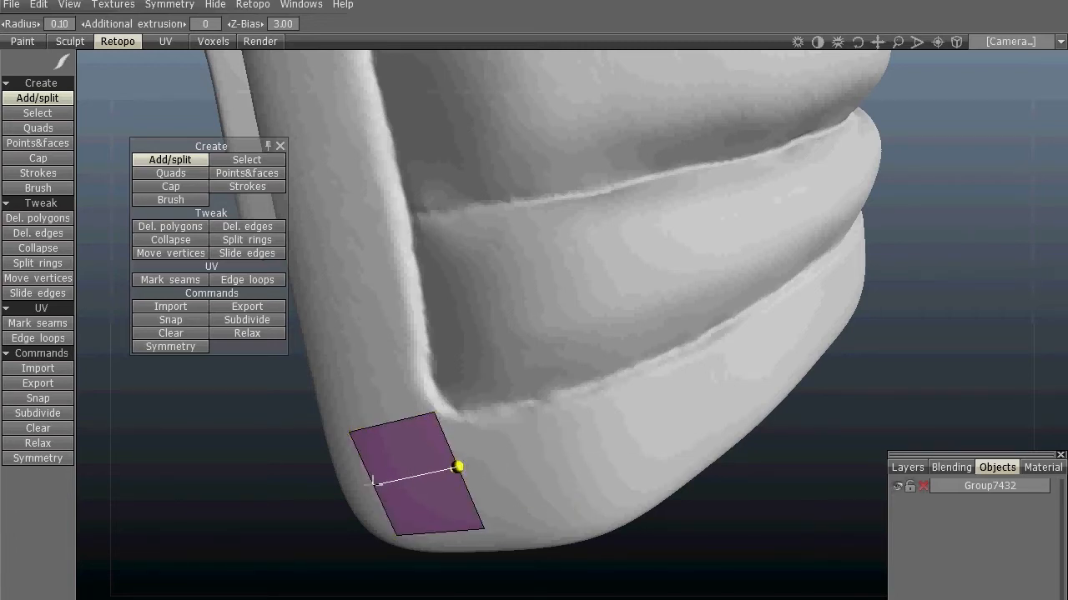
pyautogui.click(375, 485)
pyautogui.press('Escape')
# Extrude a quad with the Quads tool from the inner edge of the polygon's lower half along the jacket hem
pyautogui.click(171, 173)
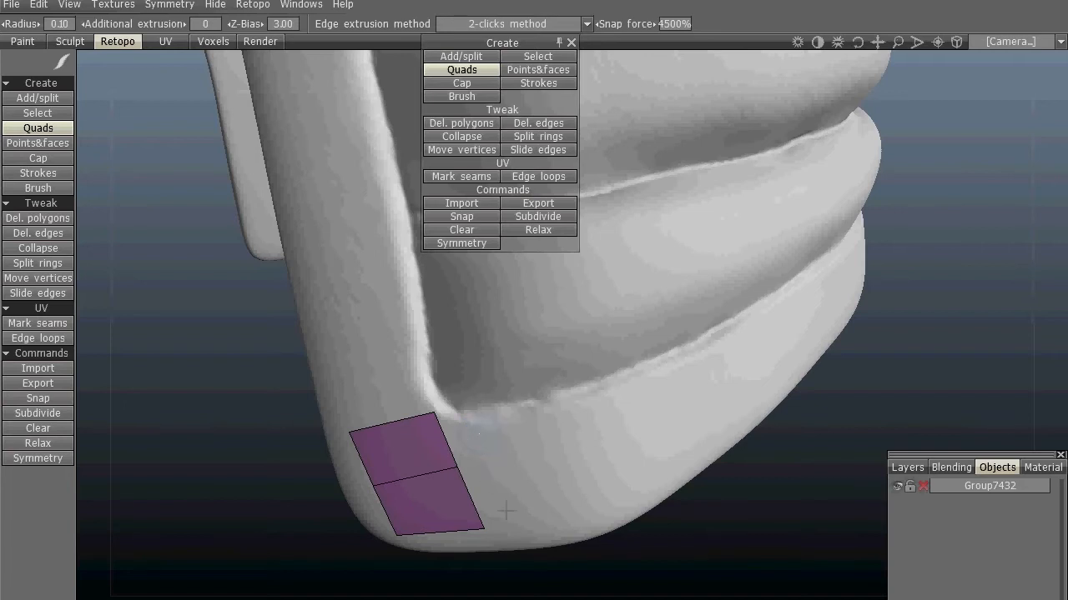
pyautogui.click(463, 491)
pyautogui.click(549, 437)
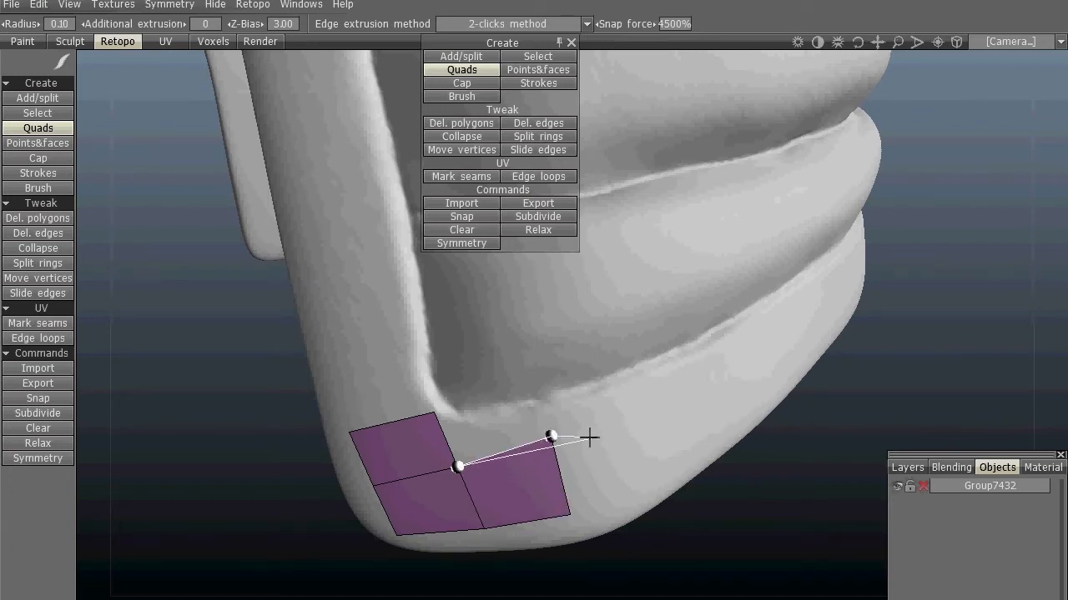
# Keep the 2-clicks edge extrusion method and extrude another quad along the hem from the last quad's end edge
pyautogui.moveTo(503, 41); pyautogui.dragTo(446, 106)
pyautogui.click(551, 23)
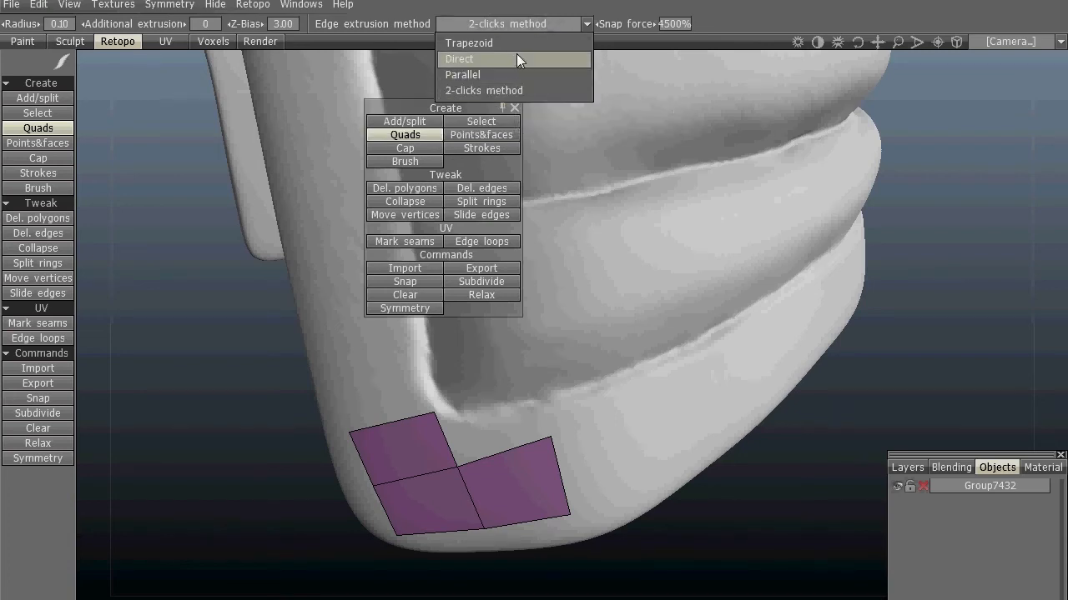
pyautogui.click(550, 90)
pyautogui.click(532, 24)
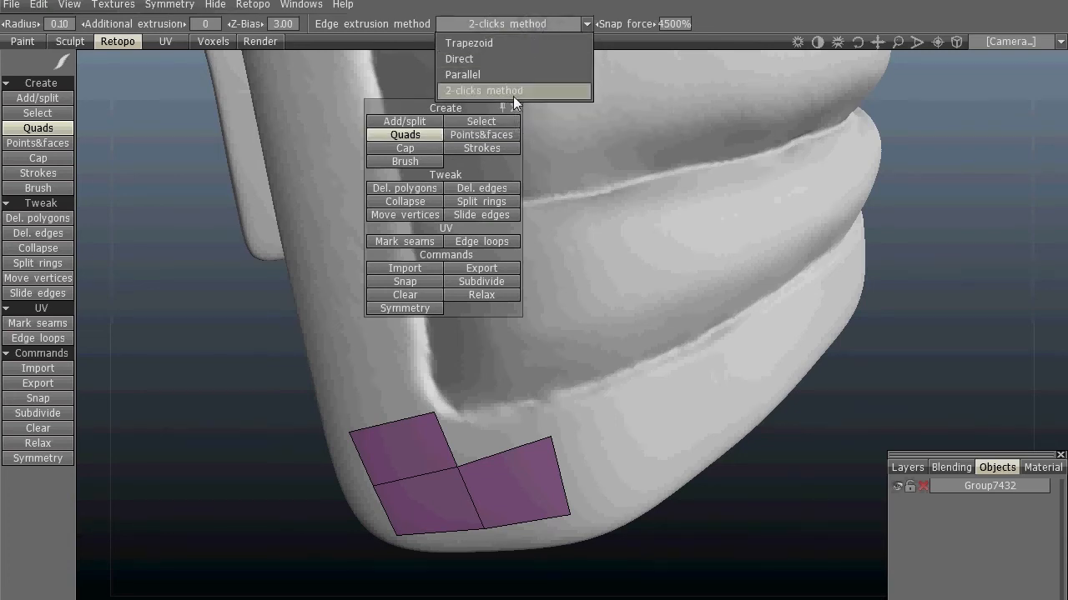
pyautogui.click(523, 95)
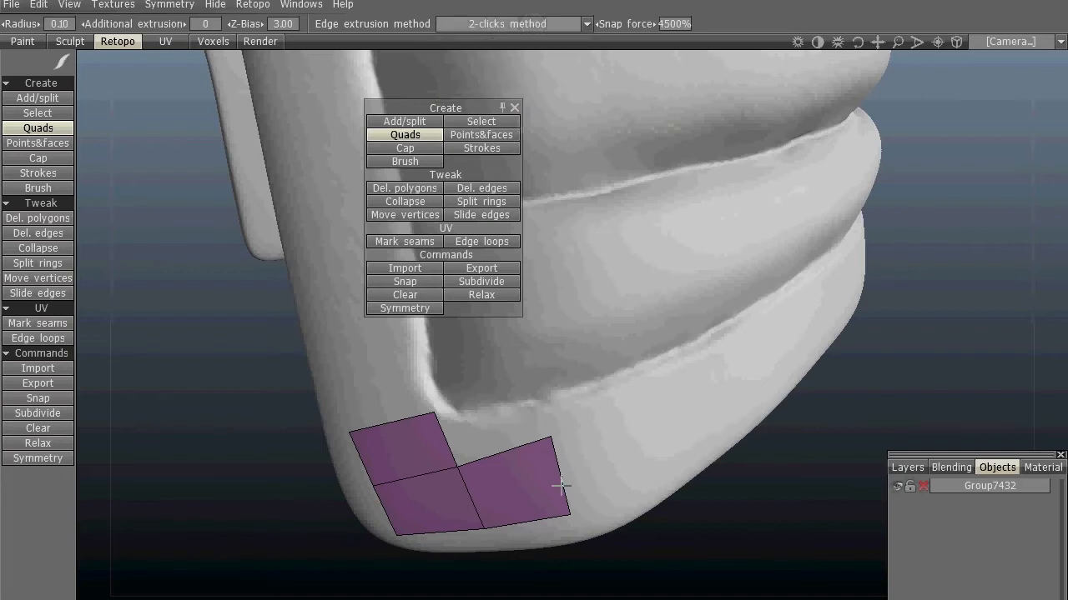
pyautogui.click(563, 501)
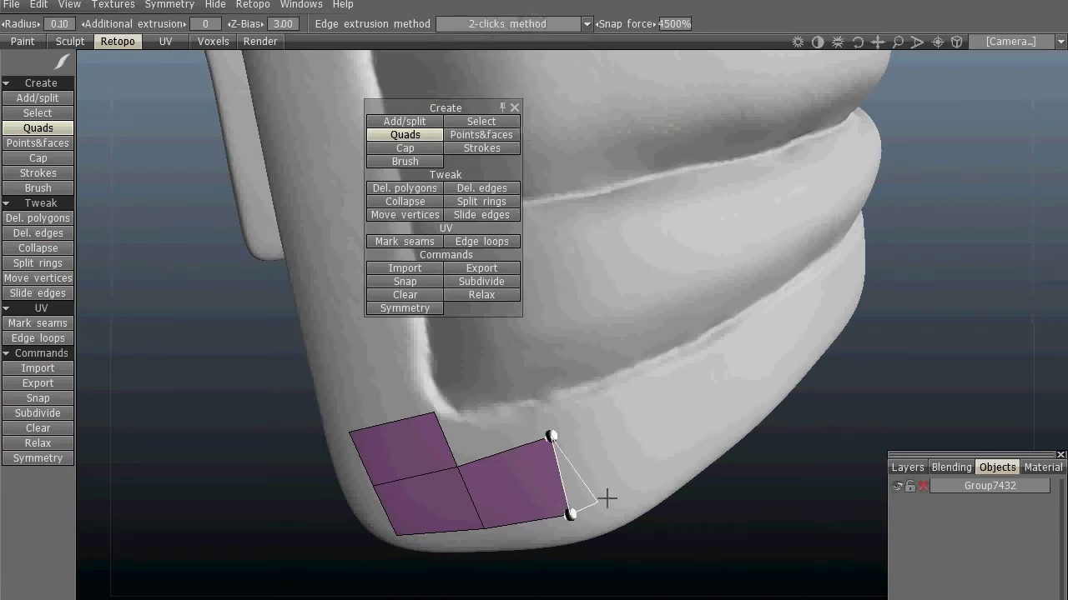
pyautogui.click(645, 403)
# Set the edge extrusion method to Parallel and extrude one more quad along the hem from the strip's end
pyautogui.click(572, 25)
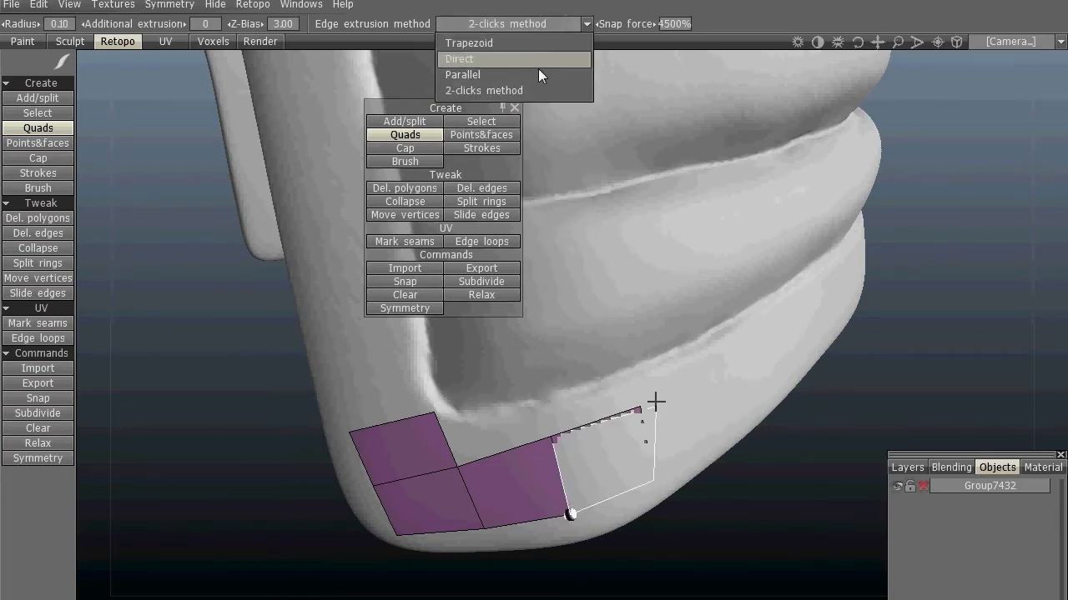
pyautogui.click(538, 70)
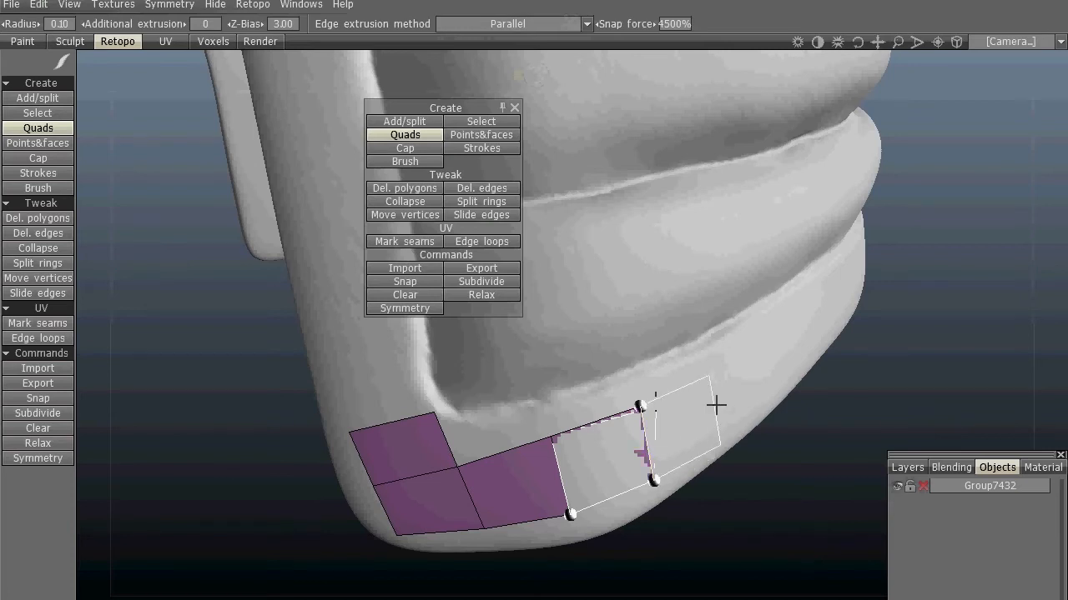
pyautogui.click(719, 397)
pyautogui.click(729, 389)
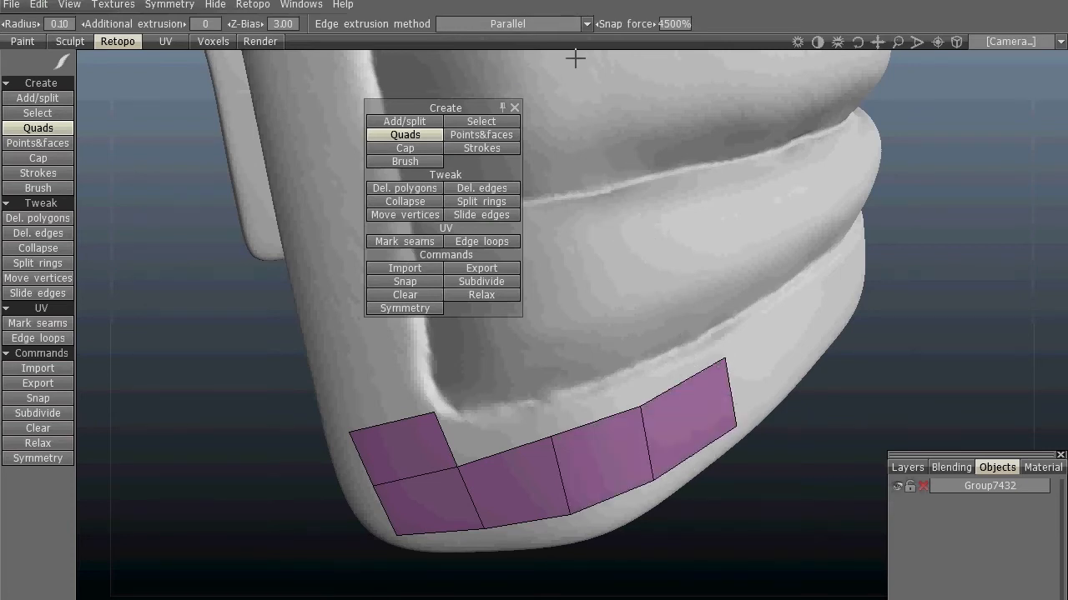
# Set the edge extrusion method to Direct and extrude a further quad from the end of the hem strip
pyautogui.click(574, 25)
pyautogui.click(543, 59)
pyautogui.click(725, 365)
pyautogui.keyDown('alt'); pyautogui.moveTo(805, 331); pyautogui.dragTo(660, 392); pyautogui.keyUp('alt')
pyautogui.click(535, 25)
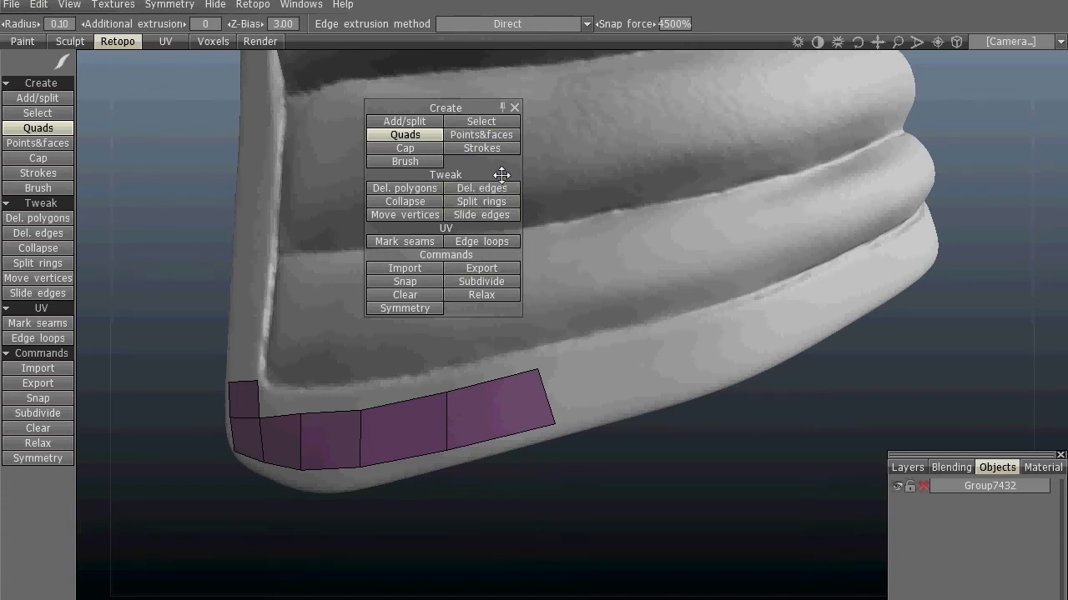
# With Points&faces, place points past the hem strip's end and above it, and build an end quad plus a narrow quad above
pyautogui.click(482, 134)
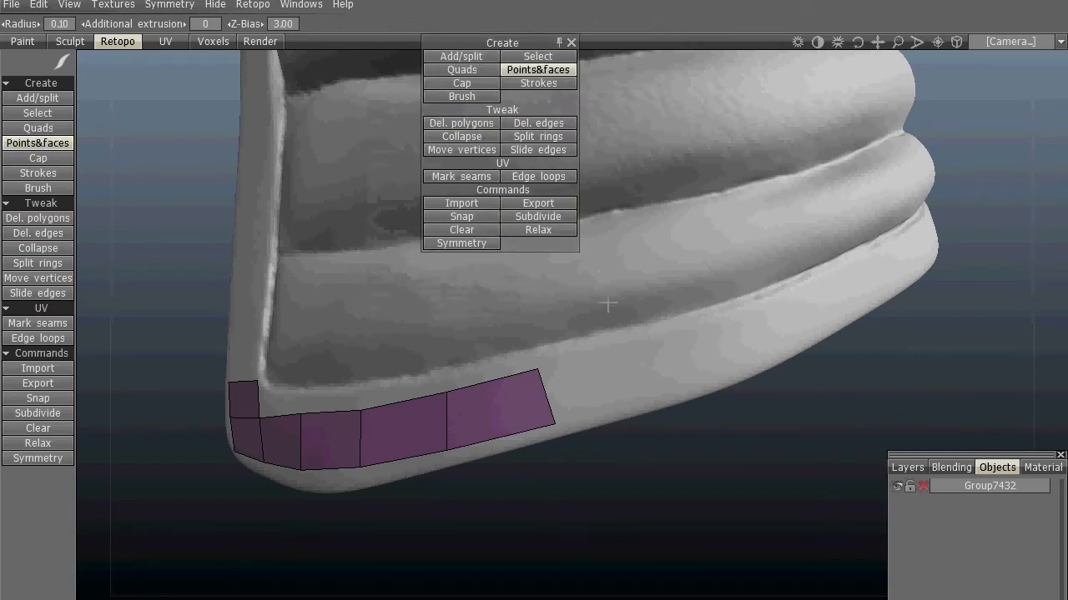
pyautogui.click(612, 351)
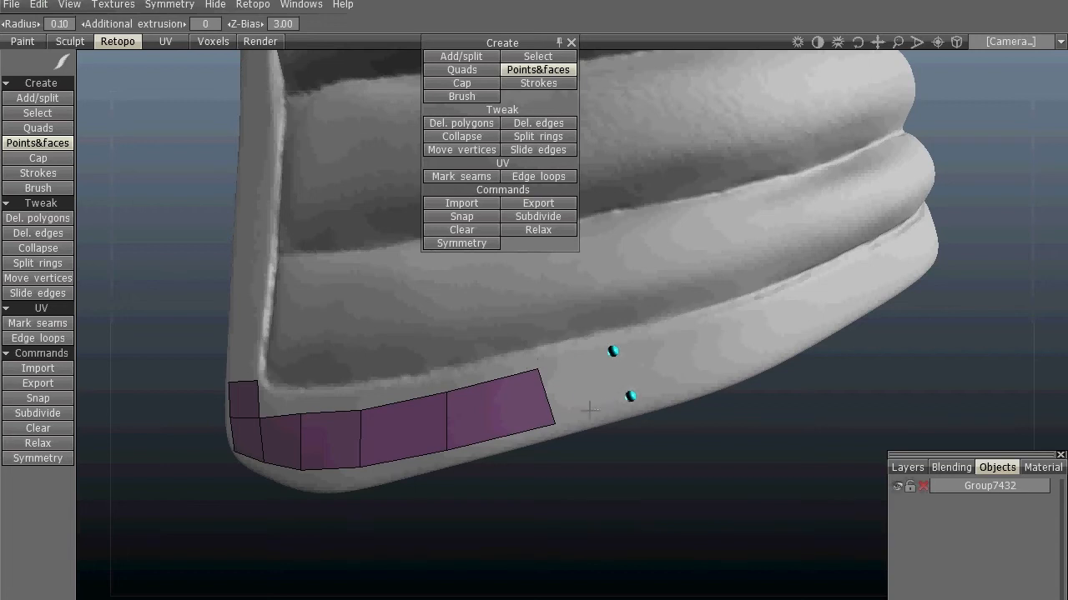
pyautogui.click(628, 396)
pyautogui.click(572, 389)
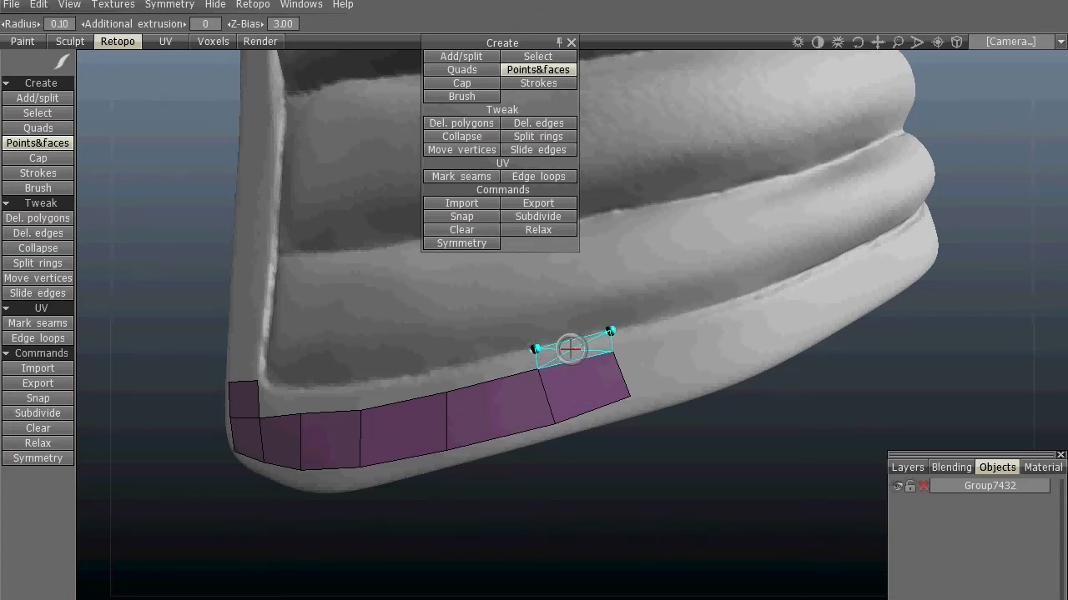
pyautogui.click(570, 348)
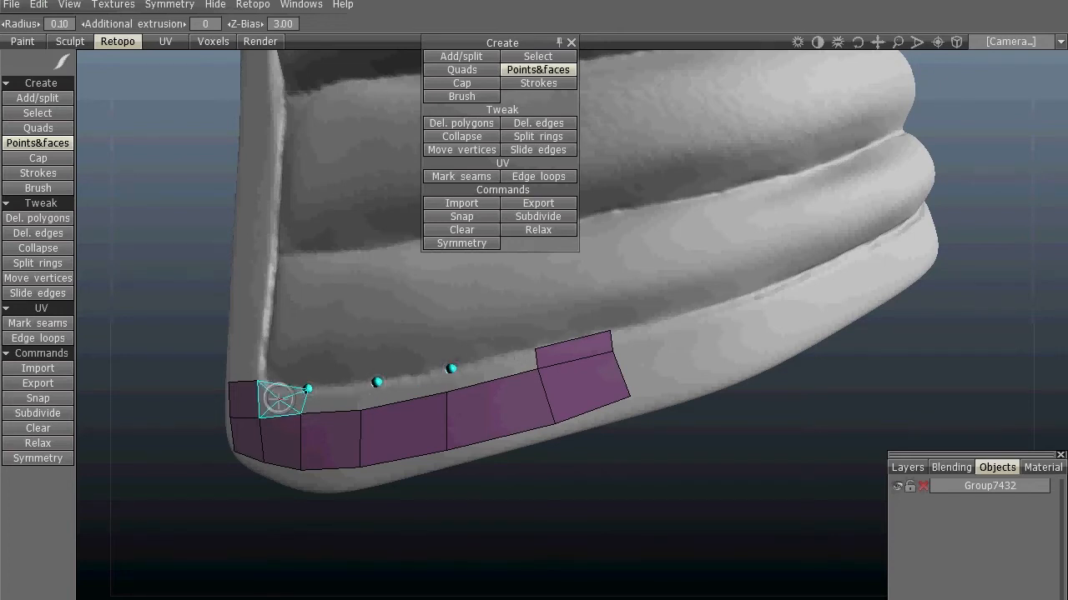
# Fill the gap between the hem strip and the inner seam with four Points&faces quads, from the corner to the narrow quad
pyautogui.click(284, 397)
pyautogui.click(338, 398)
pyautogui.click(403, 382)
pyautogui.click(478, 367)
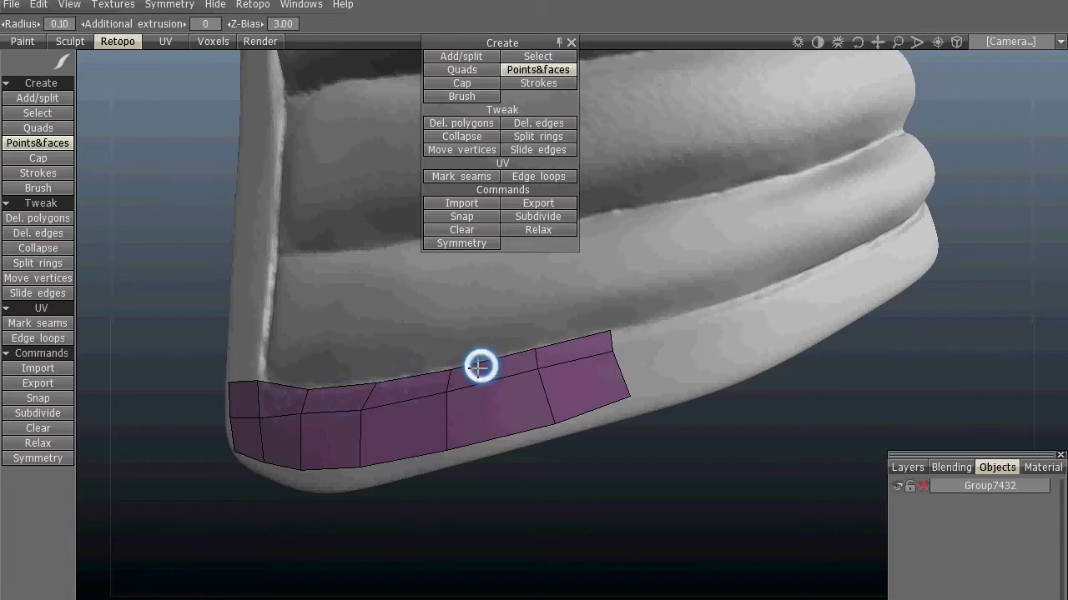
# Place pairs of points up the jacket's front border and build four quads connecting them down to the corner polygons
pyautogui.keyDown('alt'); pyautogui.moveTo(402, 337); pyautogui.dragTo(584, 373); pyautogui.keyUp('alt')
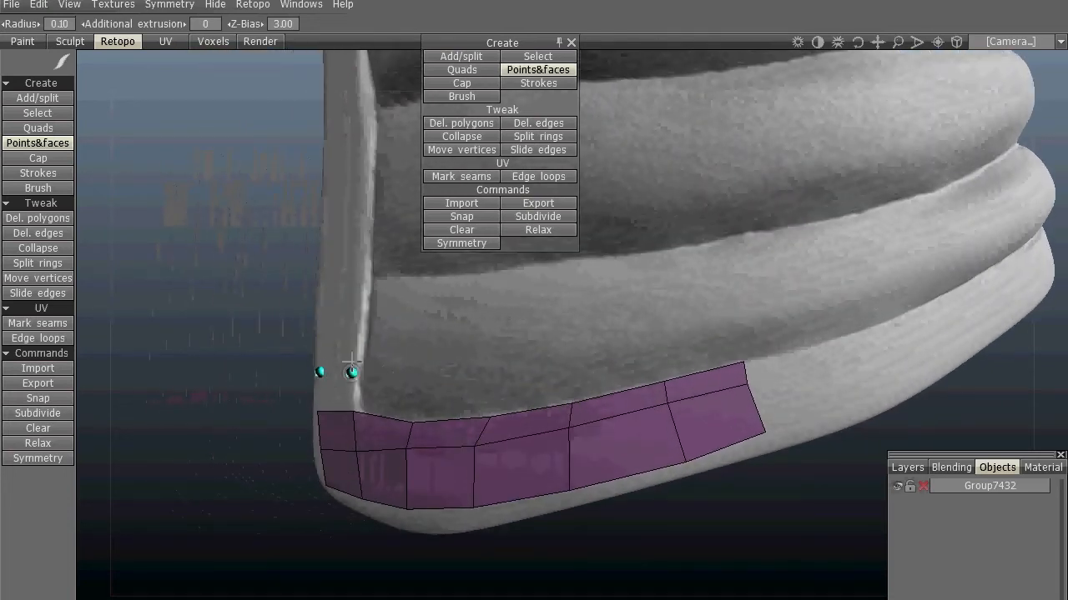
pyautogui.click(321, 325)
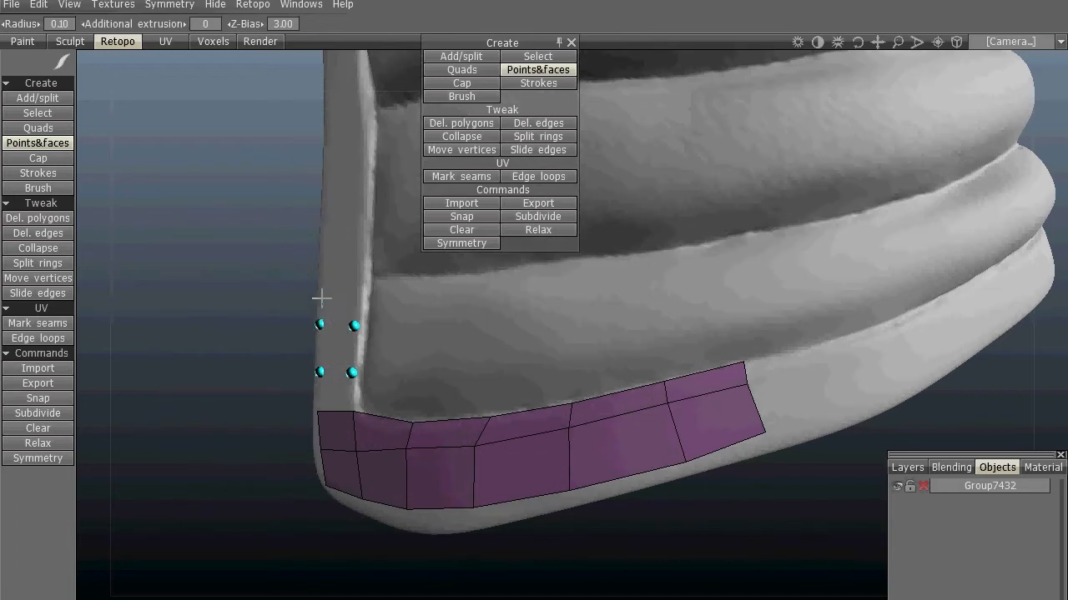
pyautogui.click(326, 221)
pyautogui.click(340, 250)
pyautogui.click(336, 295)
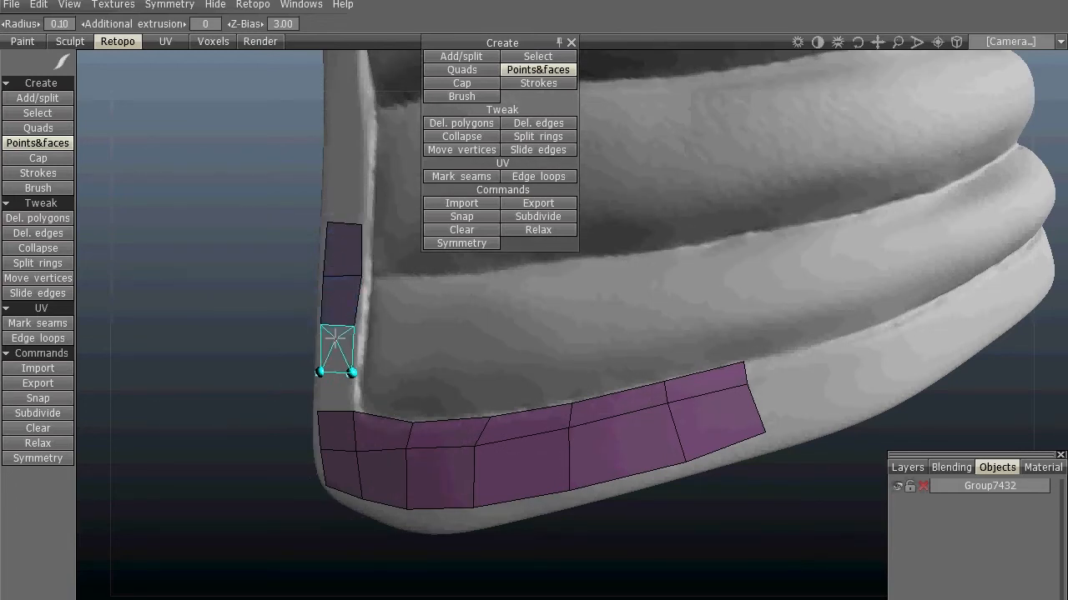
pyautogui.click(337, 337)
pyautogui.click(332, 384)
# Preview the Cap tool's fill across the open boundary of the retopo mesh
pyautogui.keyDown('alt'); pyautogui.moveTo(469, 360); pyautogui.dragTo(569, 386); pyautogui.keyUp('alt')
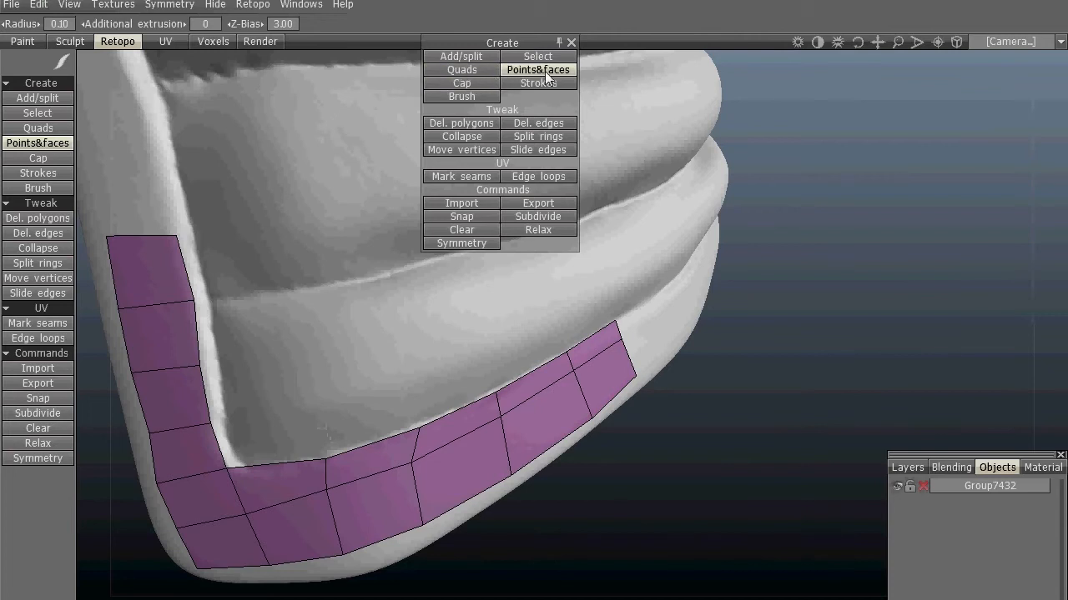
pyautogui.click(470, 85)
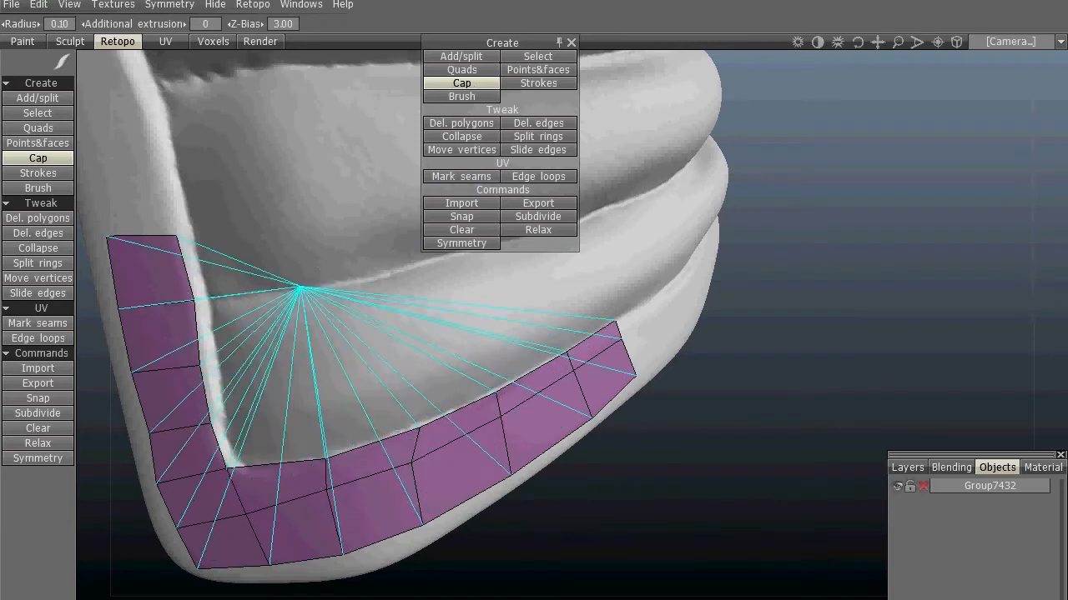
# Draw strokes with the Strokes tool along the three horizontal creases between the jacket's padded folds
pyautogui.click(538, 82)
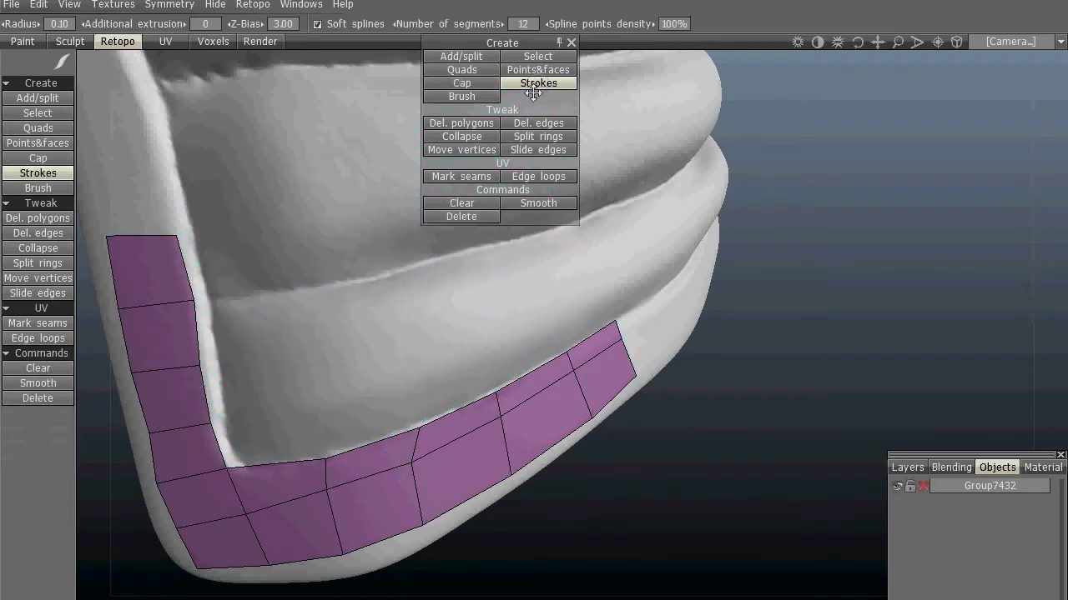
pyautogui.moveTo(670, 292)
pyautogui.keyDown('alt'); pyautogui.mouseDown()
pyautogui.moveTo(633, 316)
pyautogui.moveTo(700, 236)
pyautogui.moveTo(678, 337)
pyautogui.moveTo(695, 272)
pyautogui.mouseUp(); pyautogui.keyUp('alt')
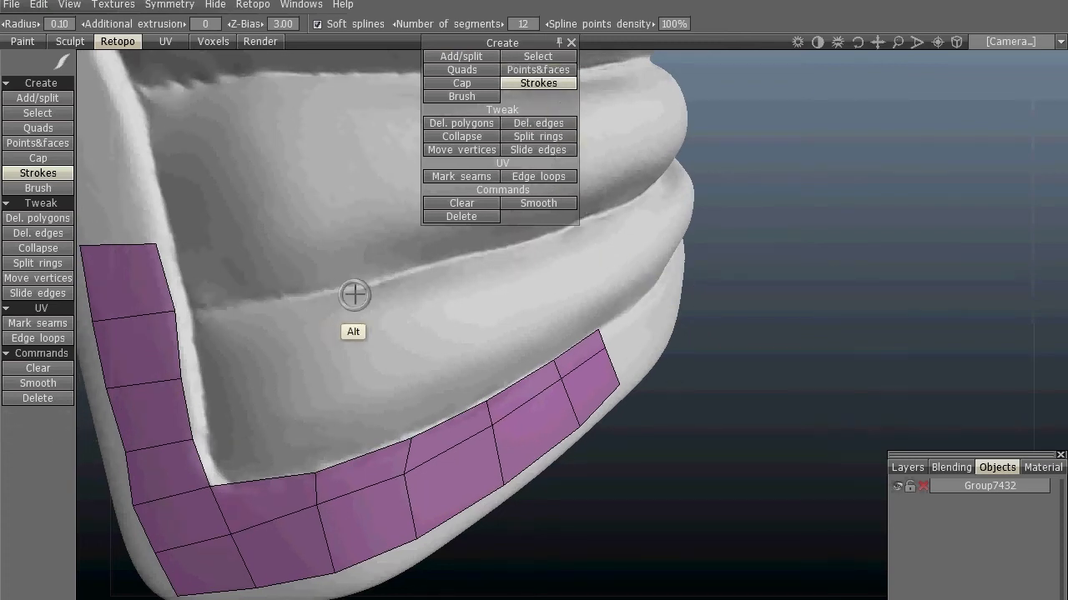
pyautogui.moveTo(355, 293)
pyautogui.keyDown('alt'); pyautogui.mouseDown()
pyautogui.moveTo(342, 298)
pyautogui.moveTo(359, 317)
pyautogui.moveTo(299, 373)
pyautogui.moveTo(360, 357)
pyautogui.mouseUp(); pyautogui.keyUp('alt')
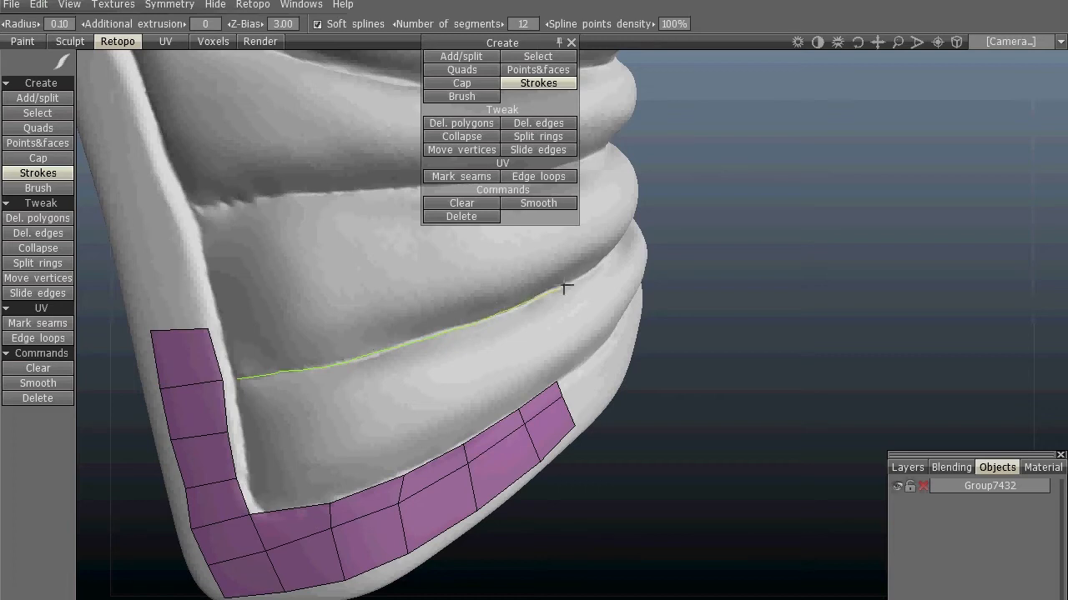
pyautogui.moveTo(278, 231)
pyautogui.keyDown('alt'); pyautogui.mouseDown()
pyautogui.moveTo(312, 255)
pyautogui.moveTo(277, 289)
pyautogui.moveTo(211, 312)
pyautogui.mouseUp(); pyautogui.keyUp('alt')
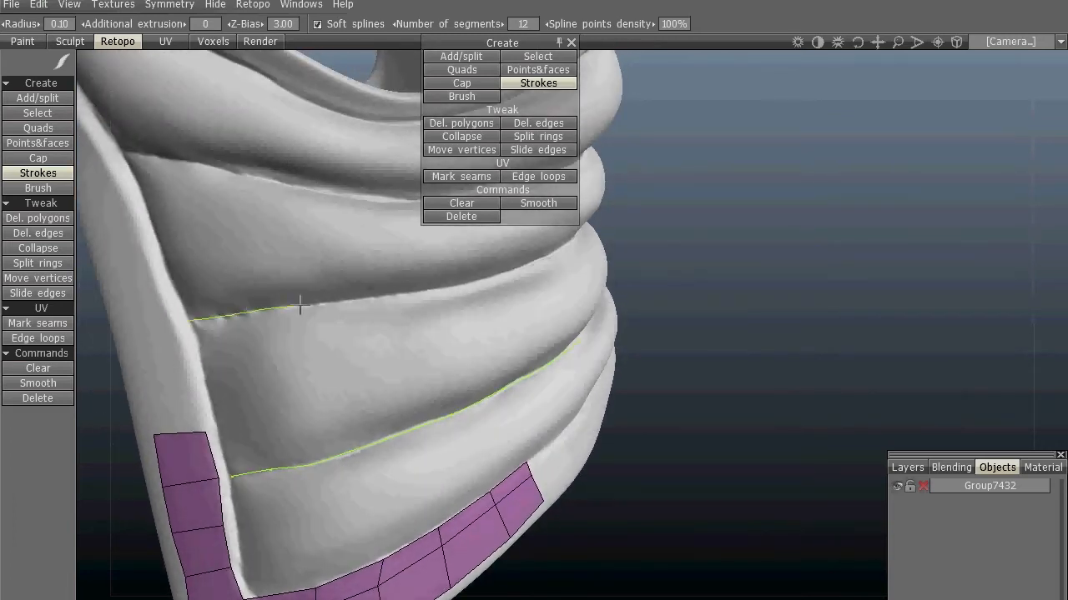
pyautogui.moveTo(412, 292)
pyautogui.mouseDown()
pyautogui.moveTo(511, 271)
pyautogui.moveTo(432, 266)
pyautogui.moveTo(398, 292)
pyautogui.moveTo(386, 396)
pyautogui.mouseUp()
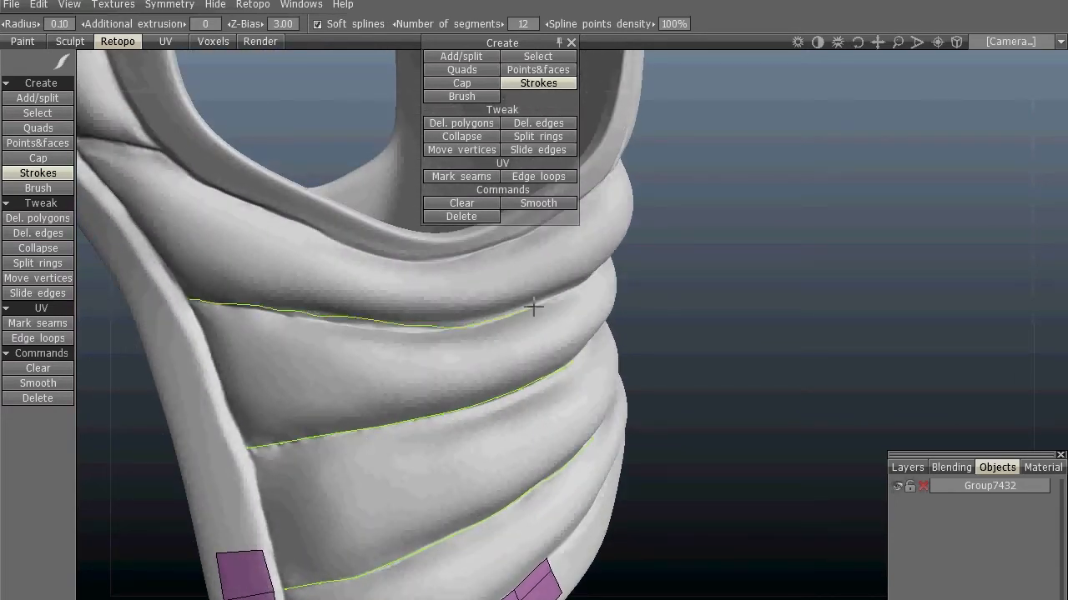
# Add horizontal strokes across the folds and three vertical strokes up from the hem vertices, and convert the grid into quads
pyautogui.moveTo(586, 288)
pyautogui.keyDown('alt'); pyautogui.mouseDown()
pyautogui.moveTo(576, 306)
pyautogui.moveTo(508, 312)
pyautogui.moveTo(405, 229)
pyautogui.moveTo(290, 249)
pyautogui.mouseUp(); pyautogui.keyUp('alt')
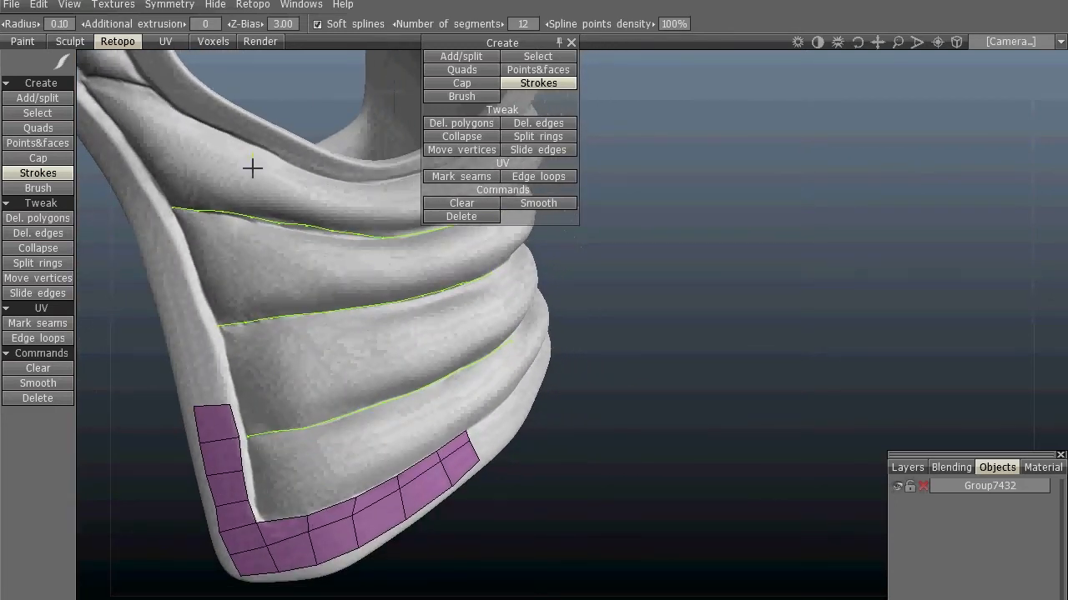
pyautogui.keyDown('ctrl'); pyautogui.click(314, 457); pyautogui.keyUp('ctrl')
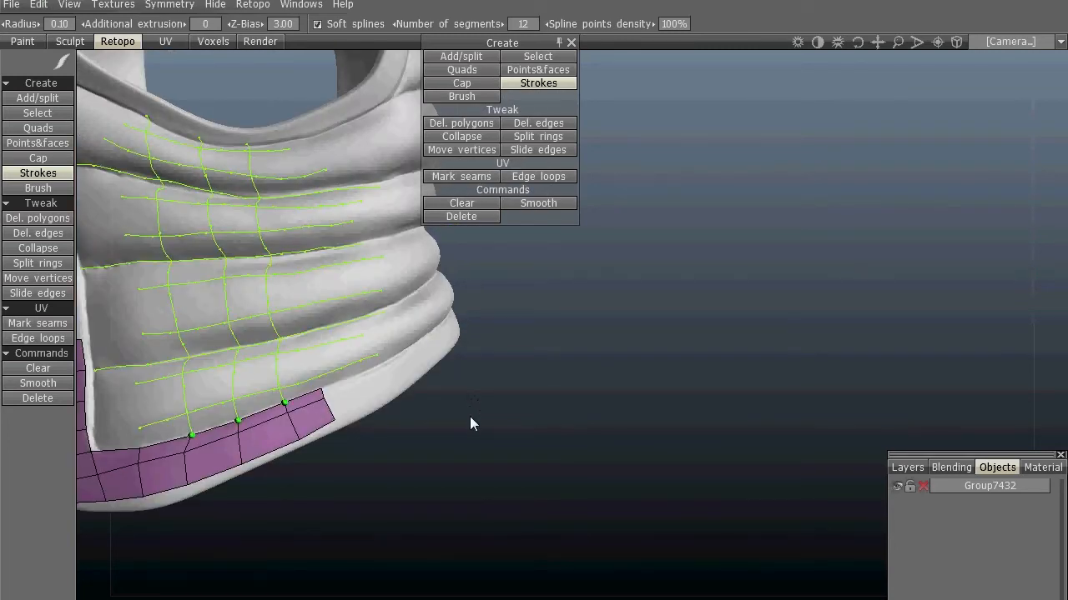
pyautogui.press('Return')
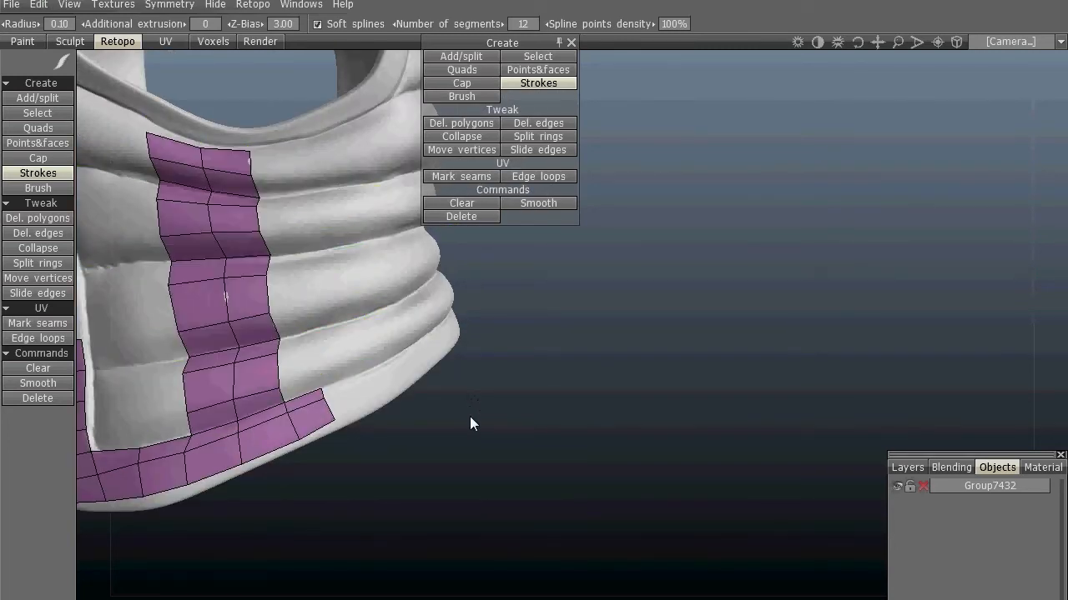
# Move the floating retopo tool palette off the jacket and close it
pyautogui.moveTo(428, 440)
pyautogui.keyDown('alt'); pyautogui.mouseDown()
pyautogui.moveTo(468, 453)
pyautogui.moveTo(415, 432)
pyautogui.moveTo(528, 377)
pyautogui.moveTo(598, 396)
pyautogui.mouseUp(); pyautogui.keyUp('alt')
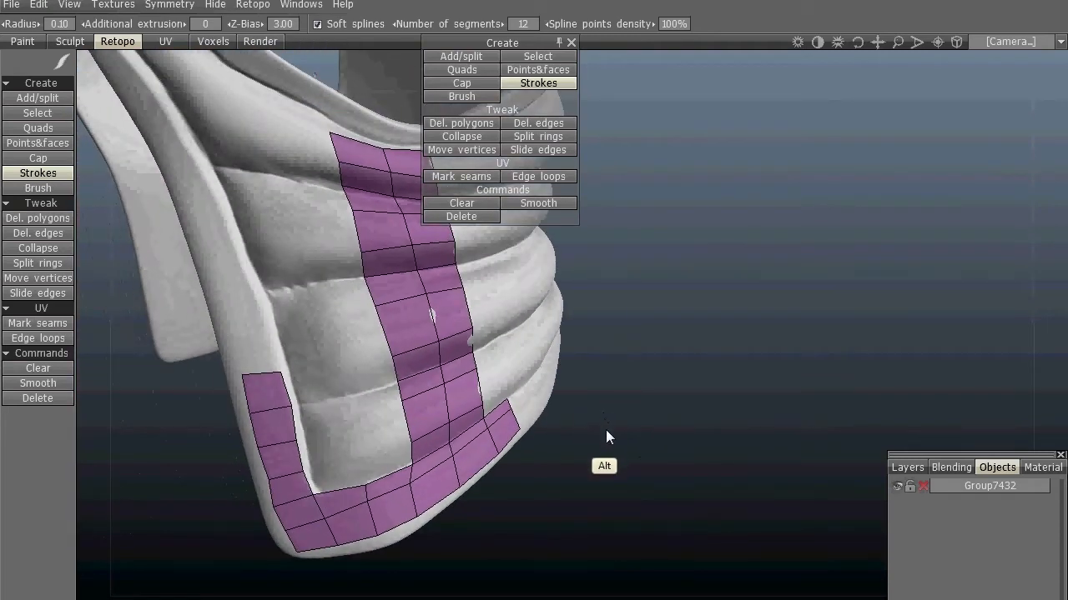
pyautogui.moveTo(606, 431)
pyautogui.keyDown('alt'); pyautogui.mouseDown()
pyautogui.moveTo(615, 439)
pyautogui.moveTo(605, 436)
pyautogui.mouseUp(); pyautogui.keyUp('alt')
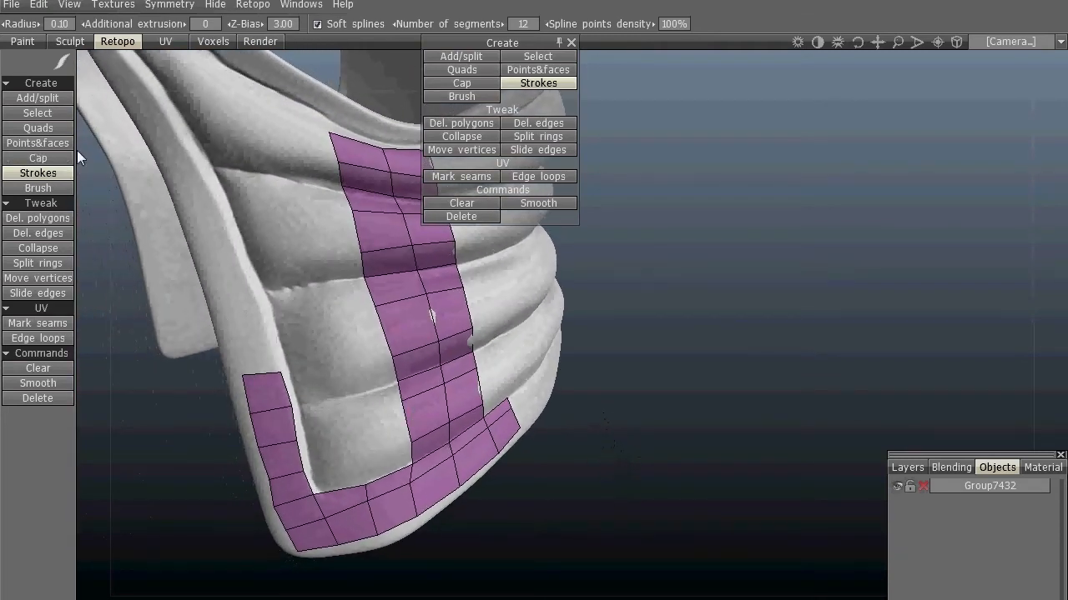
pyautogui.moveTo(528, 50); pyautogui.dragTo(685, 88)
pyautogui.click(726, 86)
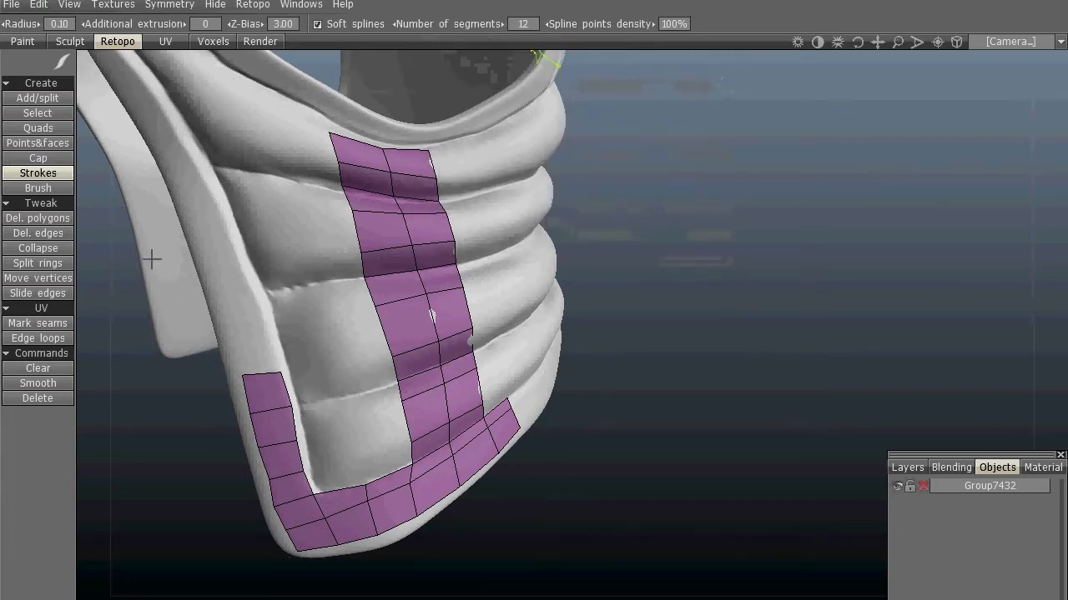
# Undo the conversion of the stroke grid and generate its quads again
pyautogui.keyDown('alt'); pyautogui.moveTo(715, 227); pyautogui.dragTo(639, 261); pyautogui.keyUp('alt')
pyautogui.keyDown('alt'); pyautogui.moveTo(639, 262); pyautogui.dragTo(644, 416, button='right'); pyautogui.keyUp('alt')
pyautogui.keyDown('alt'); pyautogui.moveTo(644, 415); pyautogui.dragTo(565, 357, button='middle'); pyautogui.keyUp('alt')
pyautogui.hotkey('ctrl', 'z')
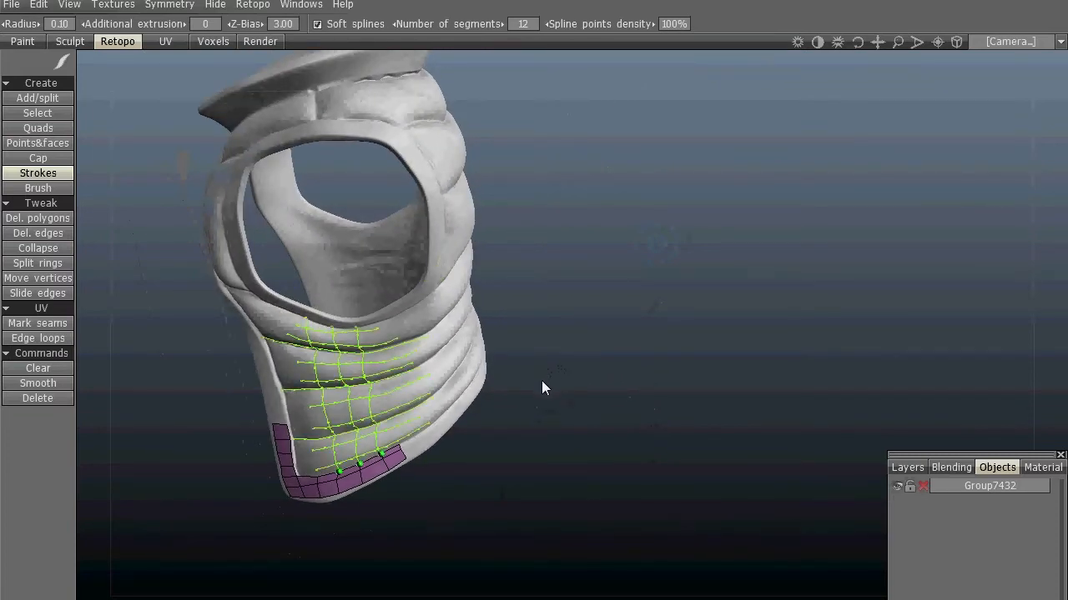
pyautogui.moveTo(541, 380)
pyautogui.keyDown('alt'); pyautogui.mouseDown()
pyautogui.moveTo(669, 377)
pyautogui.moveTo(602, 404)
pyautogui.mouseUp(); pyautogui.keyUp('alt')
pyautogui.press('Return')
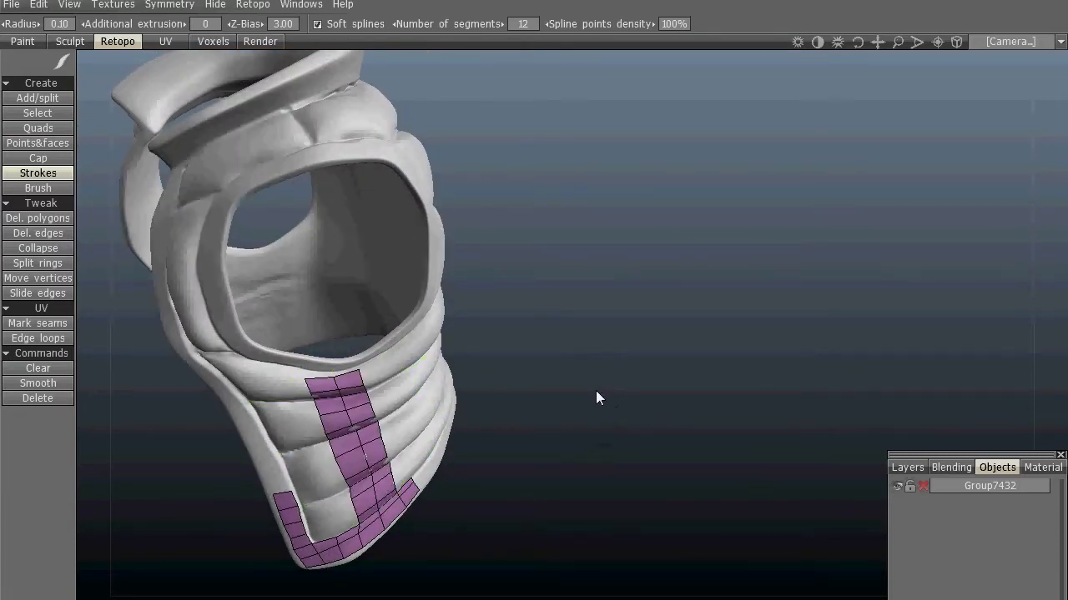
# Use the Select tool to pick the four corner vertices of one quad midway up the vertical strip and try sliding them
pyautogui.keyDown('alt'); pyautogui.moveTo(578, 372); pyautogui.dragTo(595, 284, button='right'); pyautogui.keyUp('alt')
pyautogui.keyDown('alt'); pyautogui.moveTo(594, 284); pyautogui.dragTo(680, 125, button='middle'); pyautogui.keyUp('alt')
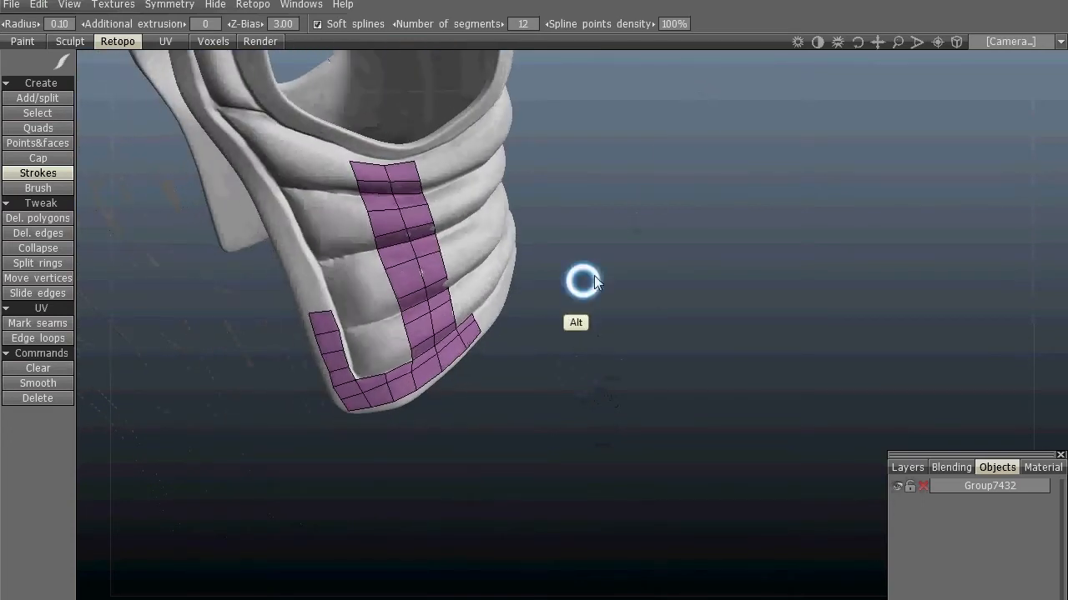
pyautogui.keyDown('alt'); pyautogui.moveTo(584, 281); pyautogui.dragTo(589, 209, button='right'); pyautogui.keyUp('alt')
pyautogui.keyDown('alt'); pyautogui.moveTo(586, 278); pyautogui.dragTo(718, 371, button='middle'); pyautogui.keyUp('alt')
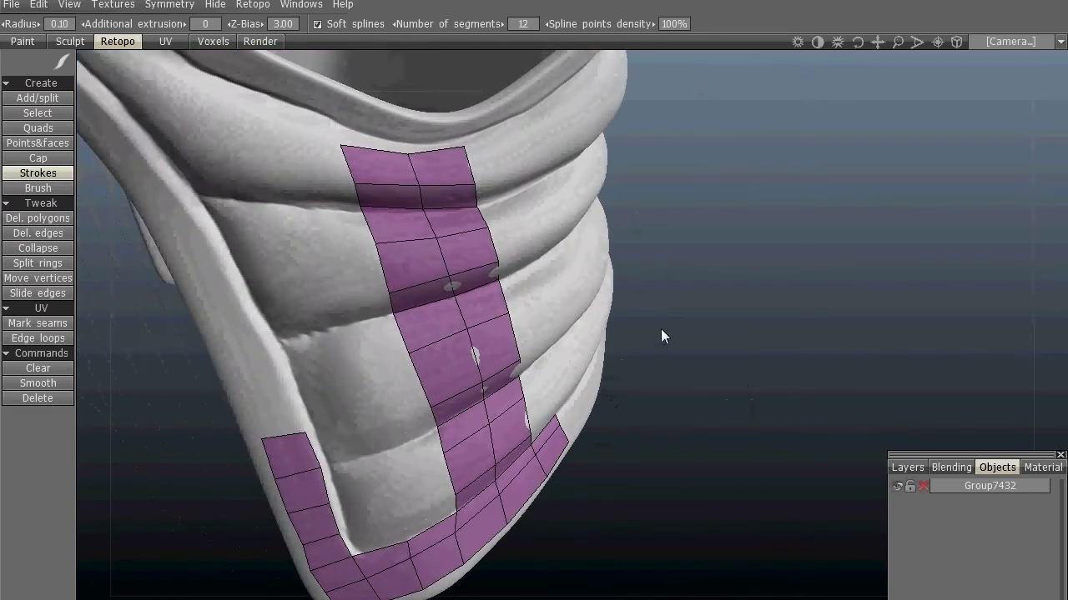
pyautogui.click(56, 114)
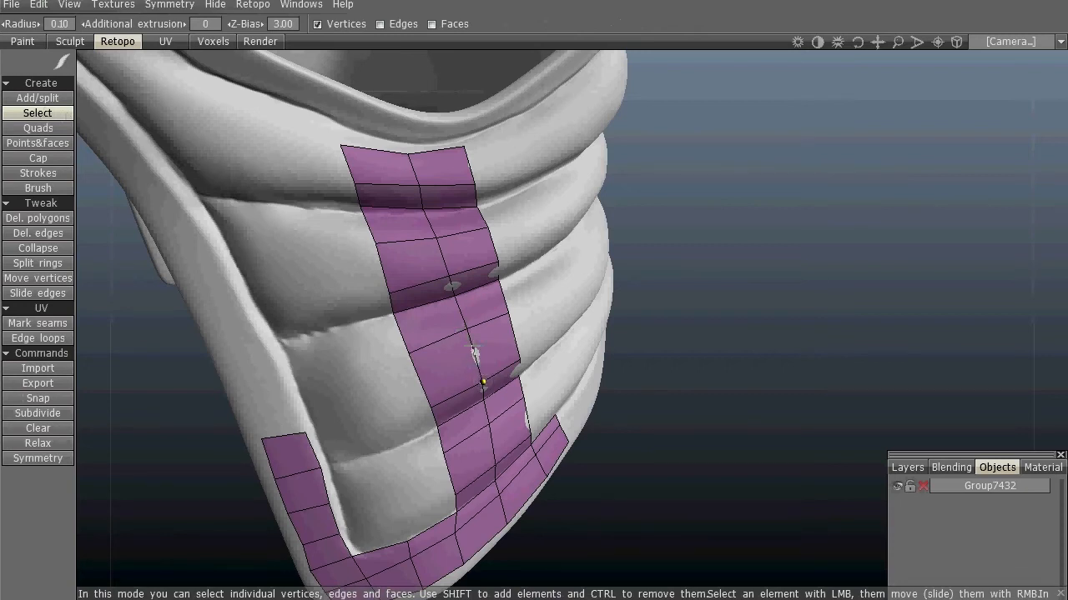
pyautogui.keyDown('shift'); pyautogui.click(508, 313); pyautogui.keyUp('shift')
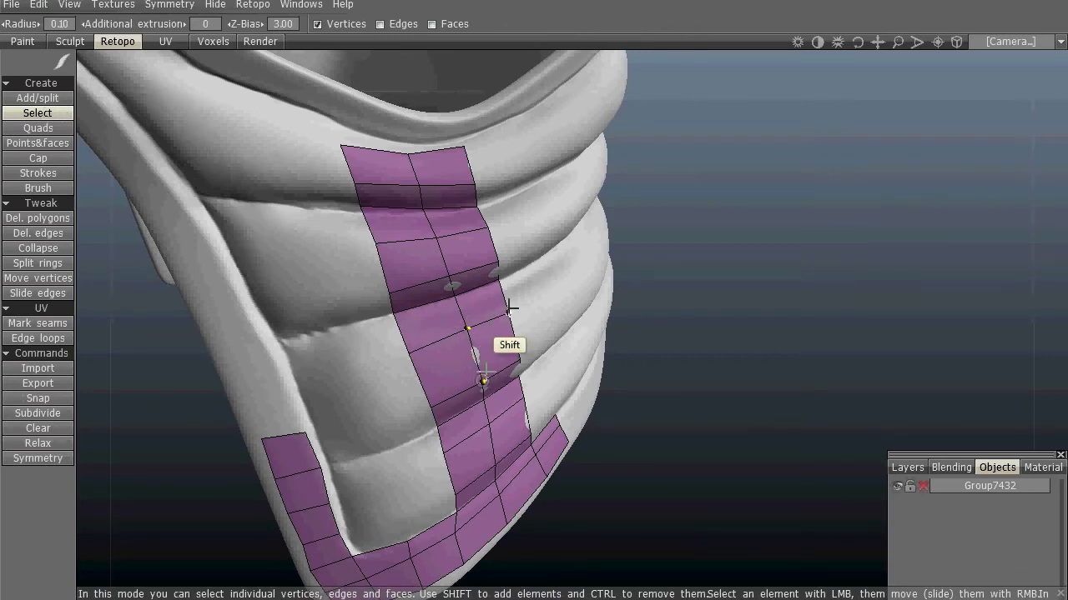
pyautogui.keyDown('shift'); pyautogui.click(521, 360); pyautogui.keyUp('shift')
pyautogui.moveTo(479, 381)
pyautogui.mouseDown(button='right')
pyautogui.moveTo(486, 367)
pyautogui.moveTo(495, 381)
pyautogui.mouseUp(button='right')
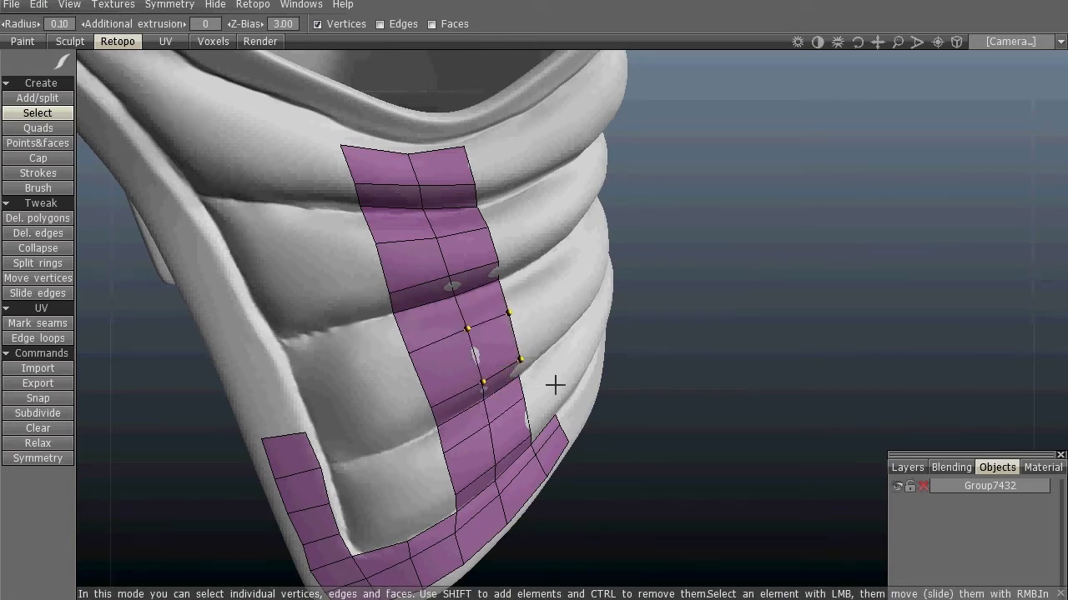
# Select the three inner-row vertices at the far end of the hem band and slide them up toward the band's upper edge
pyautogui.keyDown('alt'); pyautogui.moveTo(556, 381); pyautogui.dragTo(590, 351); pyautogui.keyUp('alt')
pyautogui.keyDown('alt'); pyautogui.moveTo(574, 365); pyautogui.dragTo(603, 359, button='right'); pyautogui.keyUp('alt')
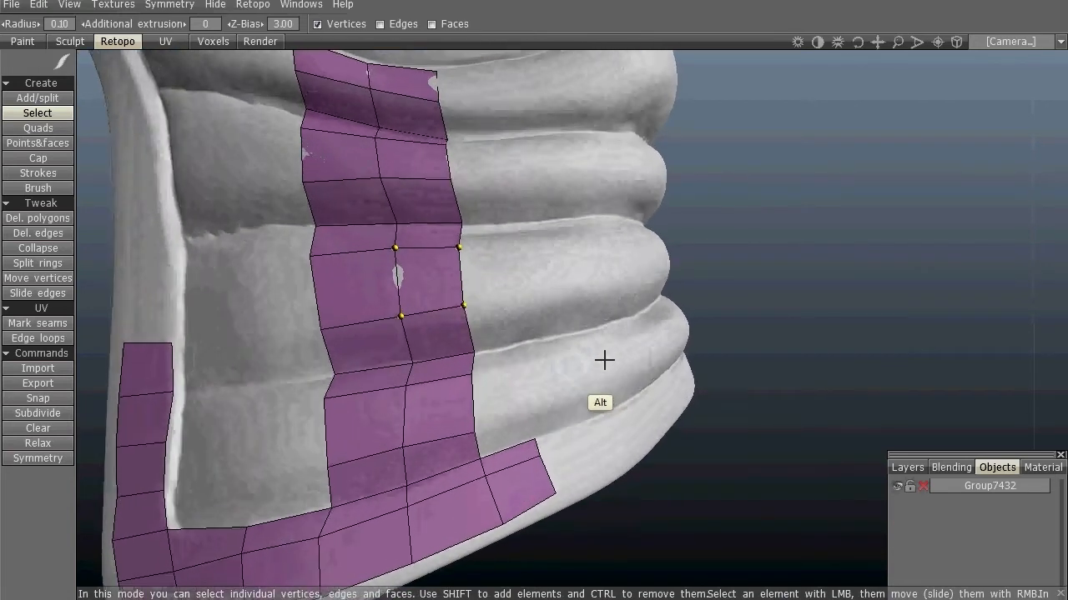
pyautogui.keyDown('alt'); pyautogui.moveTo(603, 360); pyautogui.dragTo(606, 314, button='middle'); pyautogui.keyUp('alt')
pyautogui.click(580, 351)
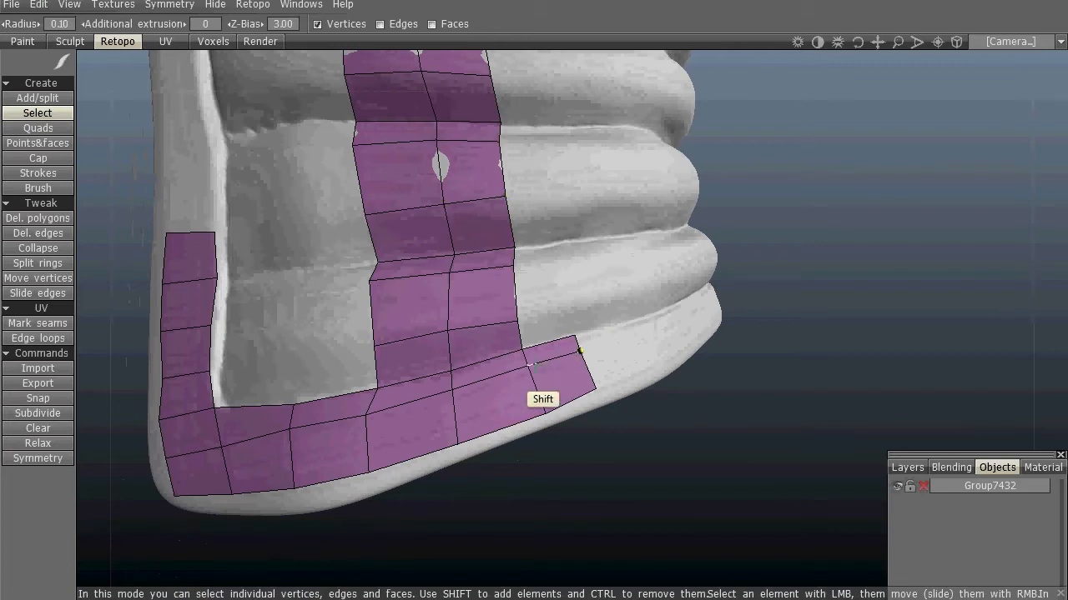
pyautogui.keyDown('shift'); pyautogui.click(527, 365); pyautogui.keyUp('shift')
pyautogui.keyDown('shift'); pyautogui.click(453, 389); pyautogui.keyUp('shift')
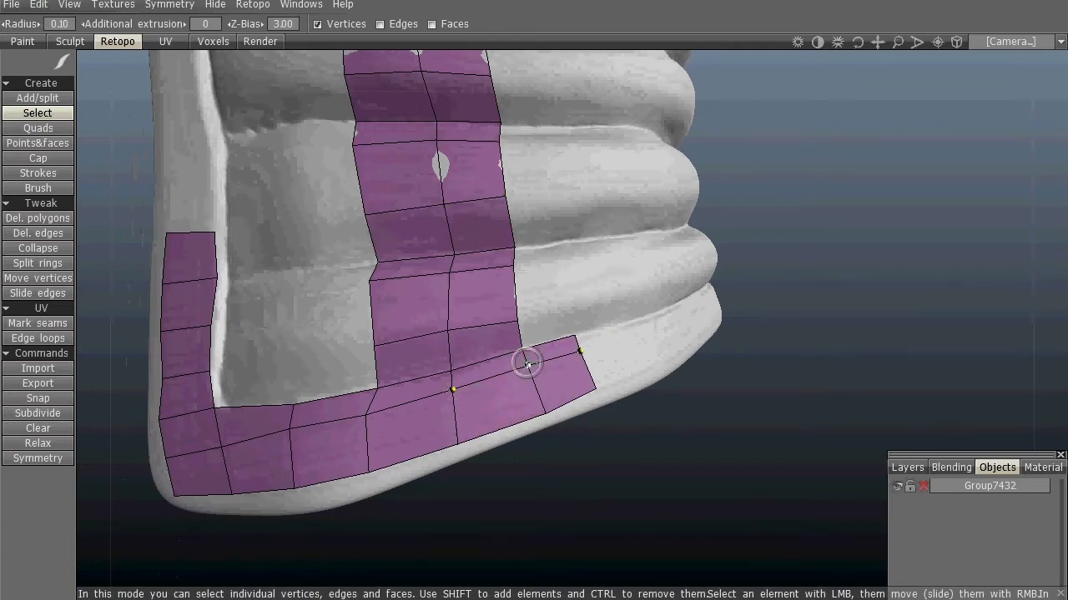
pyautogui.moveTo(527, 365); pyautogui.dragTo(526, 354, button='right')
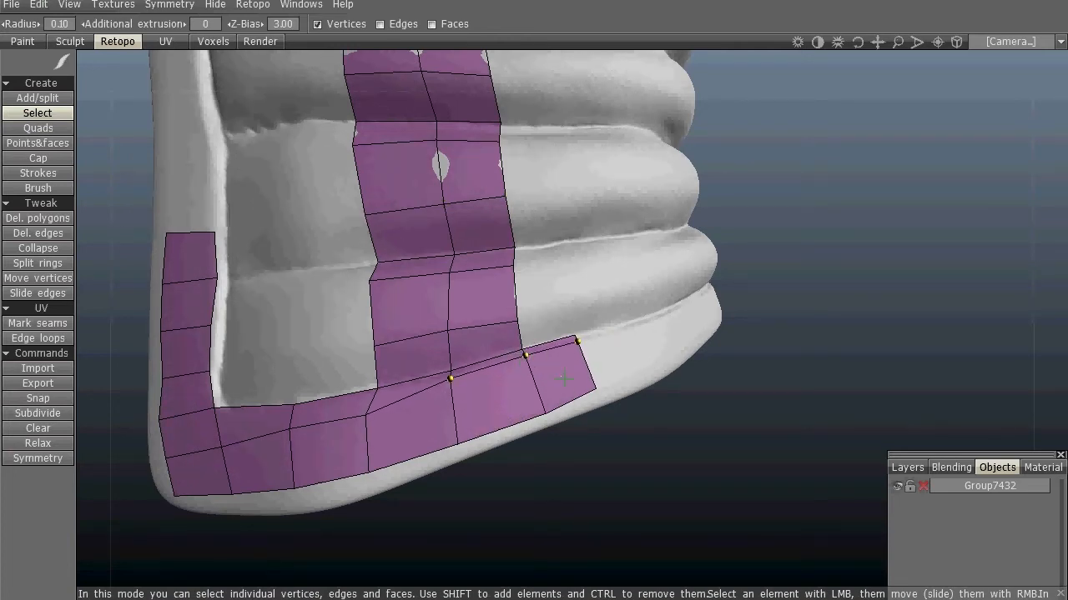
# Slide the remaining inner-row vertices of the hem band up to the crease, including those around the jacket's front corner
pyautogui.click(365, 414)
pyautogui.keyDown('shift'); pyautogui.click(289, 428); pyautogui.keyUp('shift')
pyautogui.keyDown('shift'); pyautogui.click(222, 447); pyautogui.keyUp('shift')
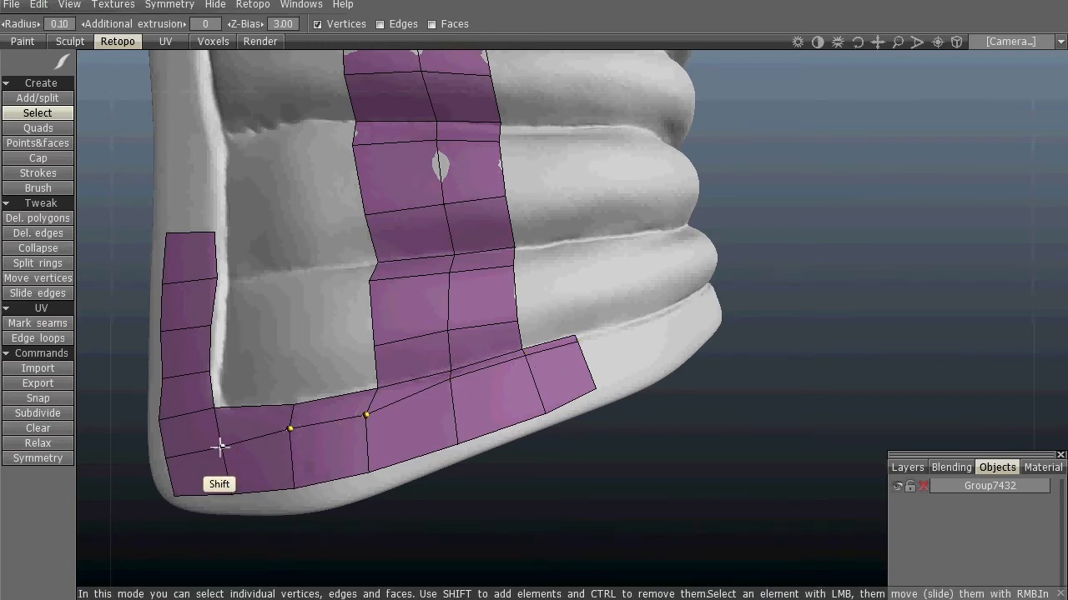
pyautogui.moveTo(286, 427); pyautogui.dragTo(285, 404, button='right')
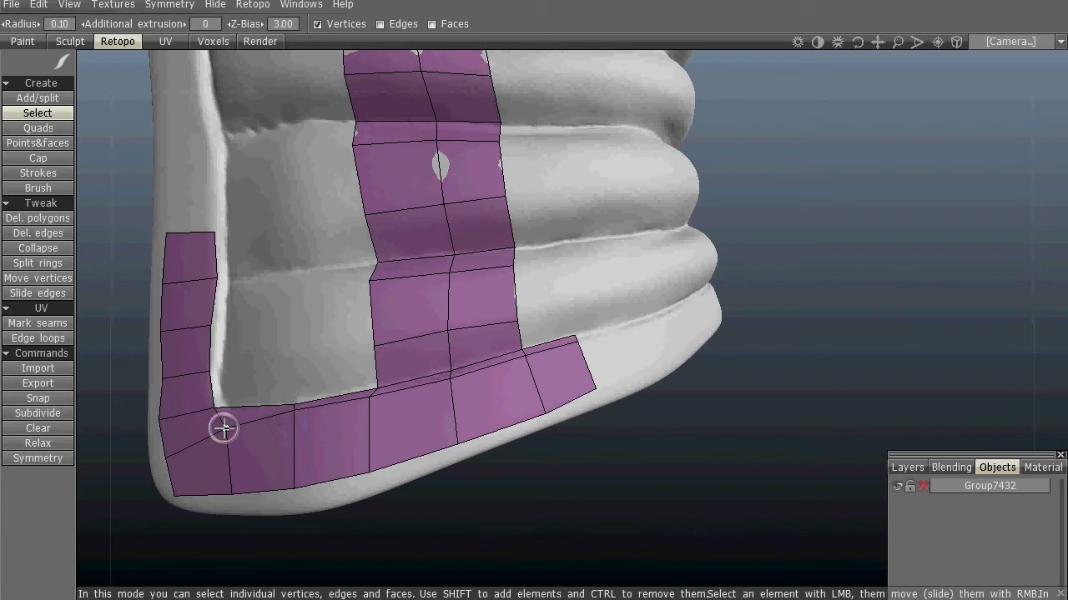
pyautogui.moveTo(223, 428); pyautogui.dragTo(213, 406, button='right')
pyautogui.keyDown('alt'); pyautogui.moveTo(305, 424); pyautogui.dragTo(473, 424); pyautogui.keyUp('alt')
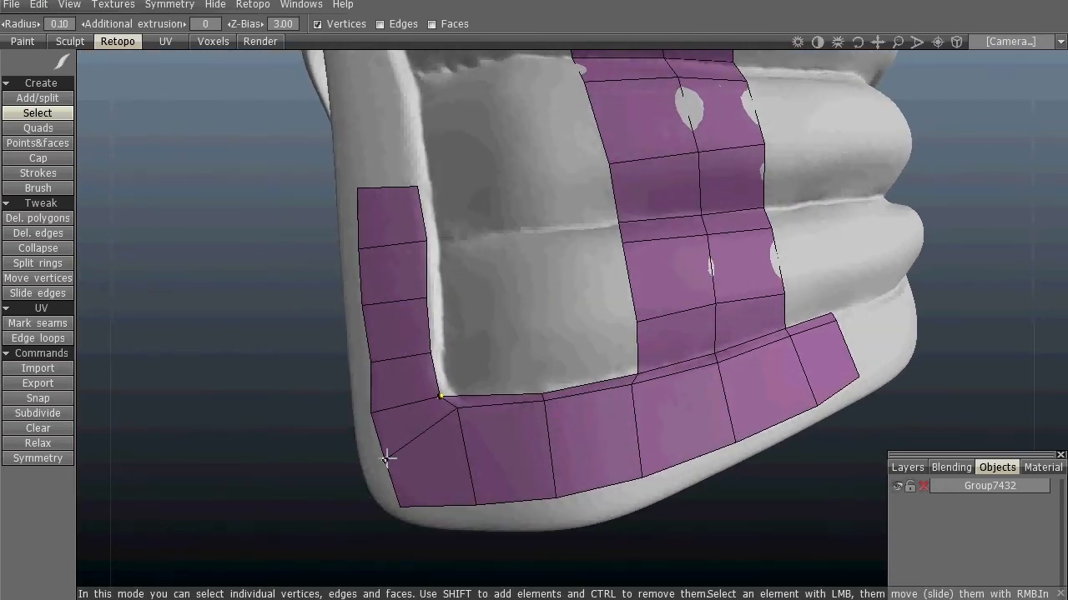
pyautogui.moveTo(383, 458); pyautogui.dragTo(362, 429, button='right')
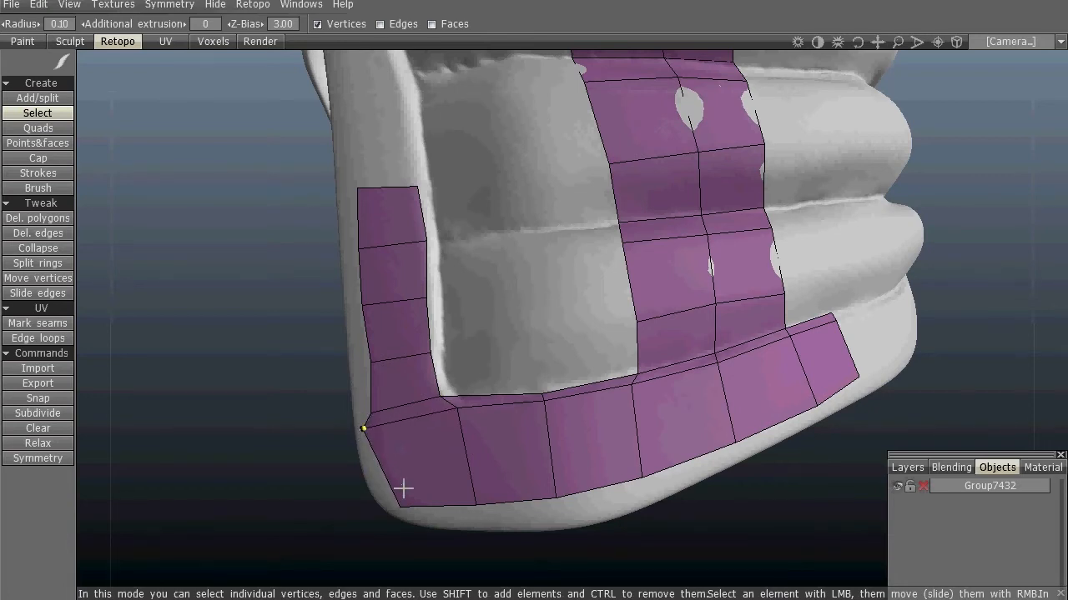
# Slide the hem band's lower border vertices one by one outward onto the jacket's bottom edge
pyautogui.moveTo(401, 506); pyautogui.dragTo(391, 514, button='right')
pyautogui.moveTo(473, 503); pyautogui.dragTo(478, 524, button='right')
pyautogui.moveTo(554, 497); pyautogui.dragTo(556, 519, button='right')
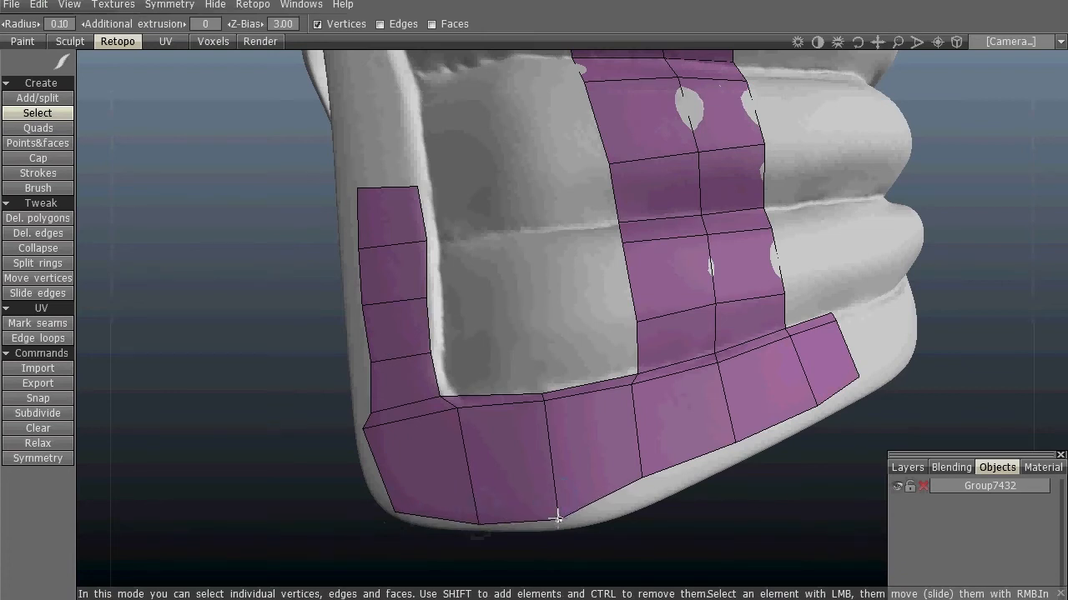
pyautogui.moveTo(643, 476); pyautogui.dragTo(646, 496, button='right')
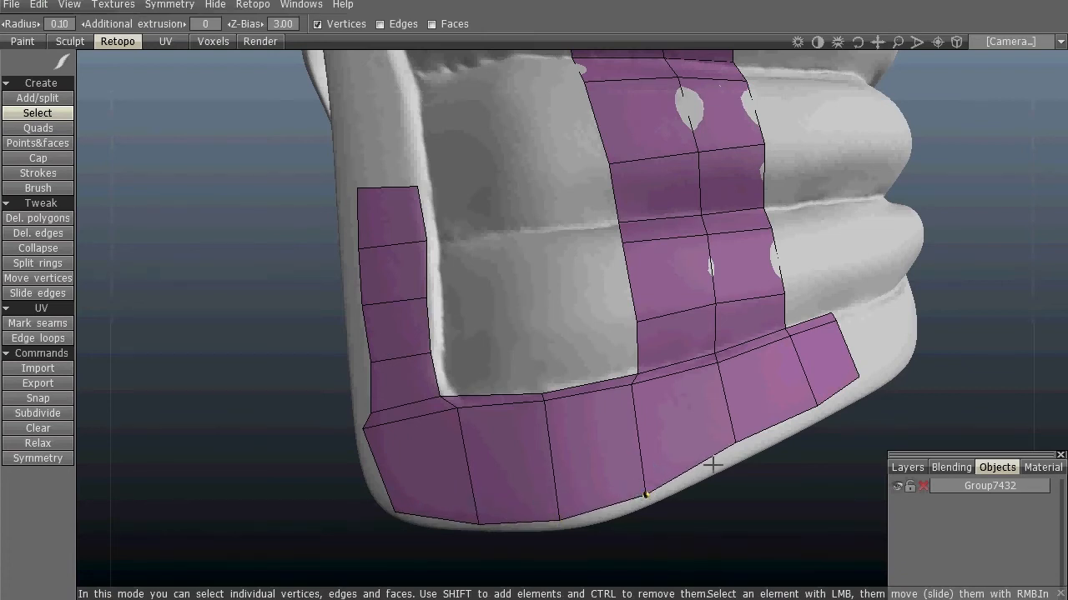
pyautogui.moveTo(736, 445); pyautogui.dragTo(739, 455, button='right')
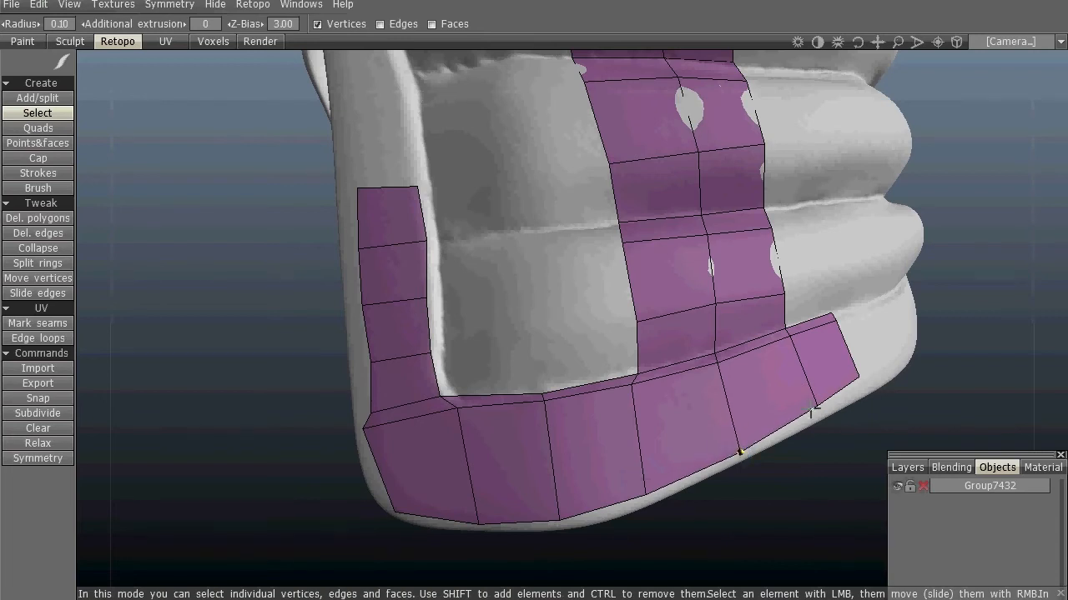
pyautogui.moveTo(818, 406); pyautogui.dragTo(818, 417, button='right')
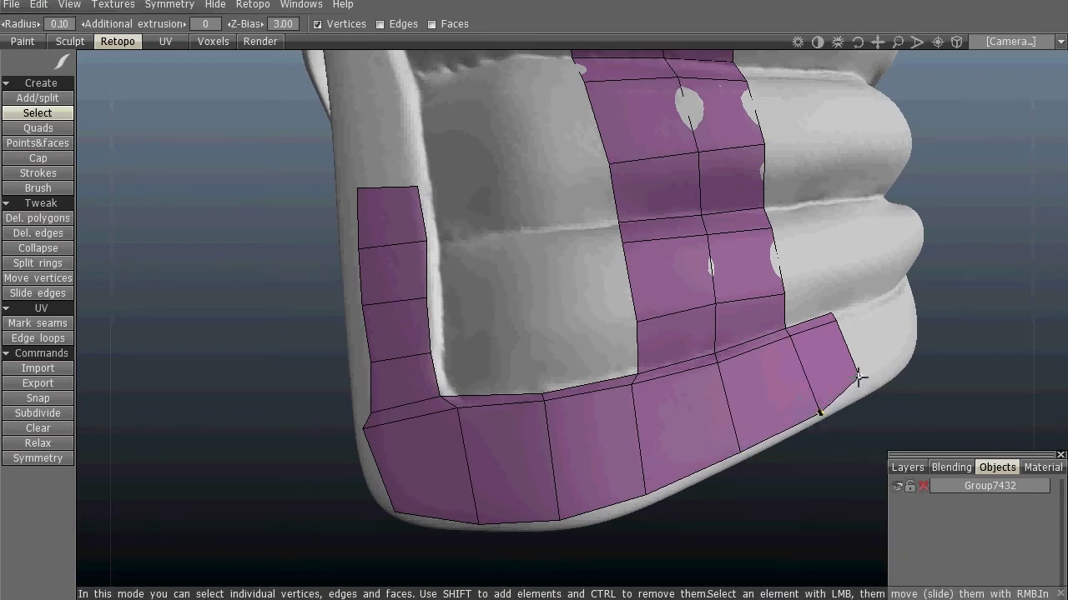
pyautogui.moveTo(859, 377); pyautogui.dragTo(860, 395, button='right')
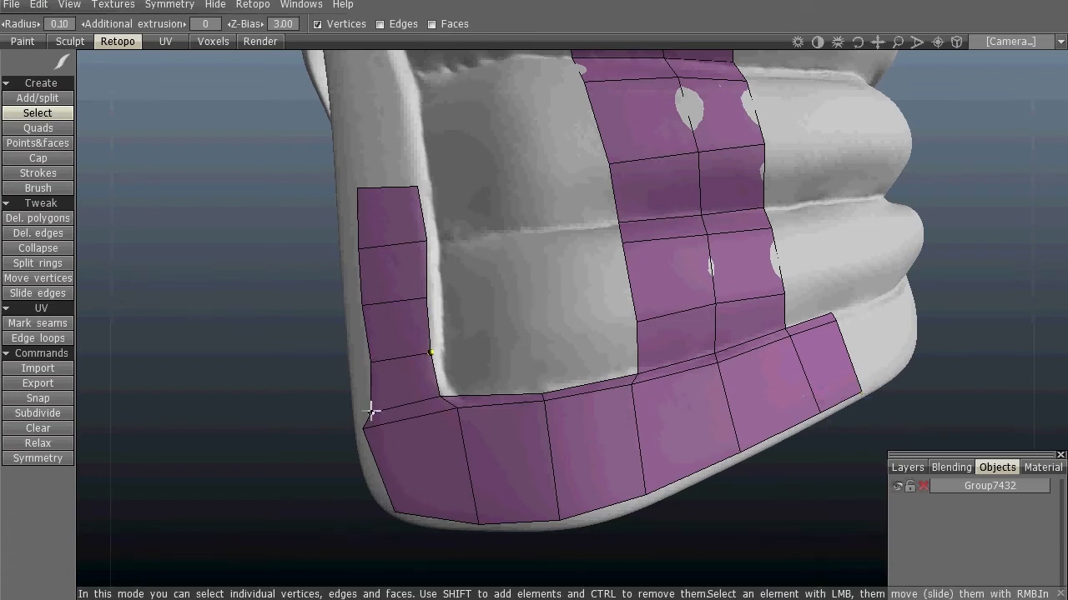
# Move the front strip's lowest outer vertex up, and slide the four outer vertices above it out to the jacket's front edge
pyautogui.moveTo(372, 411); pyautogui.dragTo(361, 359, button='right')
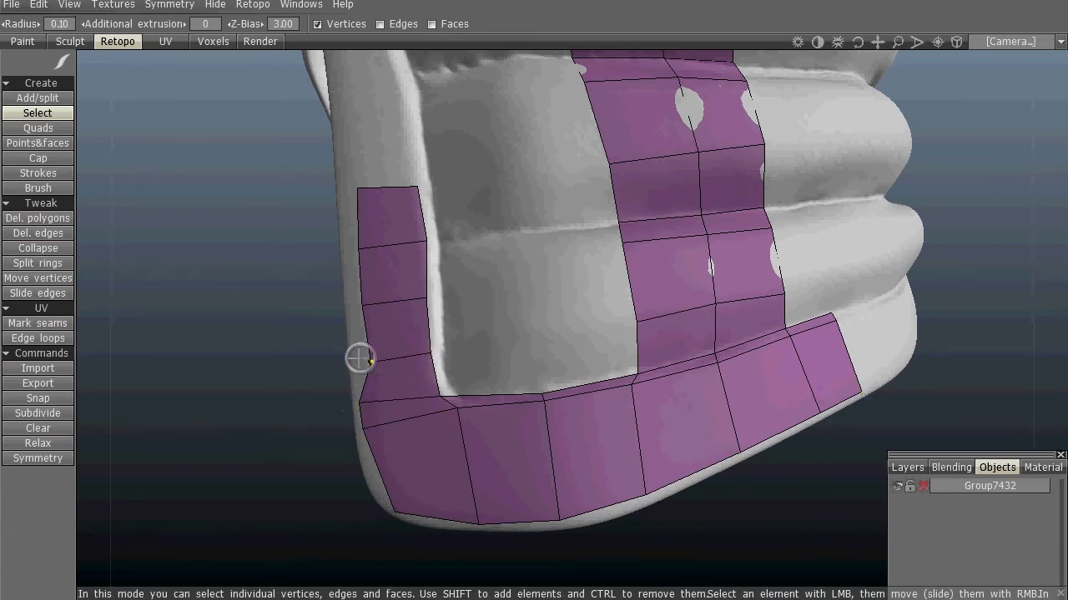
pyautogui.keyDown('shift'); pyautogui.click(362, 304); pyautogui.keyUp('shift')
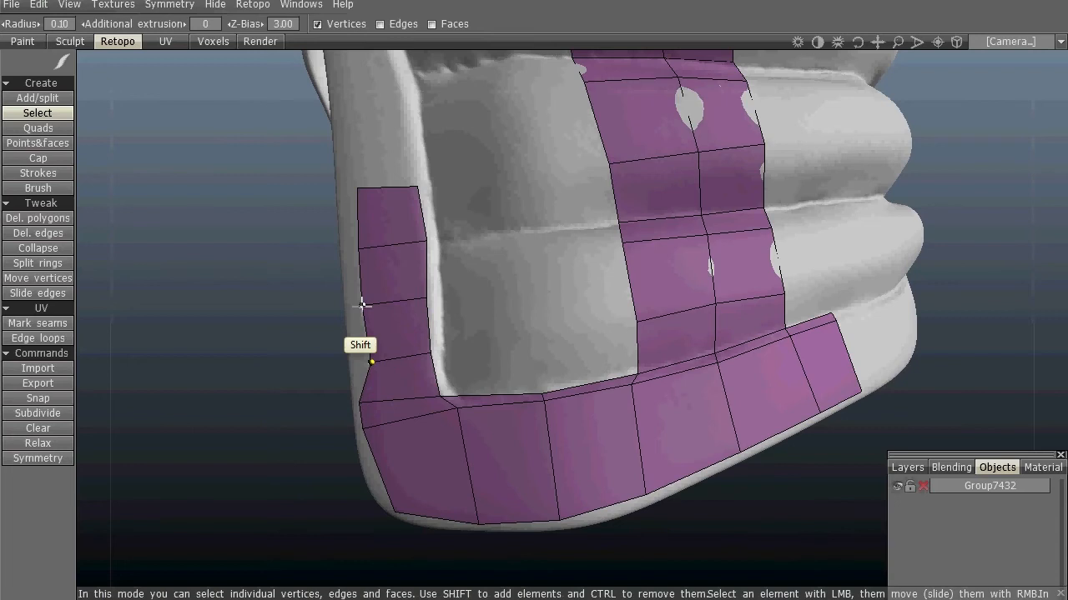
pyautogui.keyDown('shift'); pyautogui.click(359, 249); pyautogui.keyUp('shift')
pyautogui.keyDown('shift'); pyautogui.click(359, 189); pyautogui.keyUp('shift')
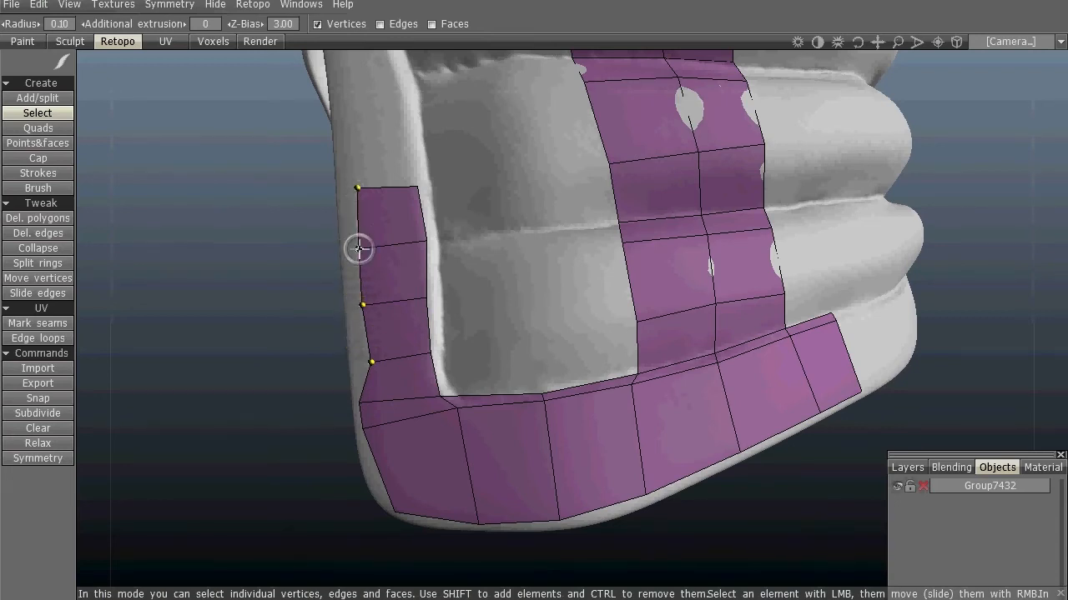
pyautogui.moveTo(358, 246); pyautogui.dragTo(343, 246, button='right')
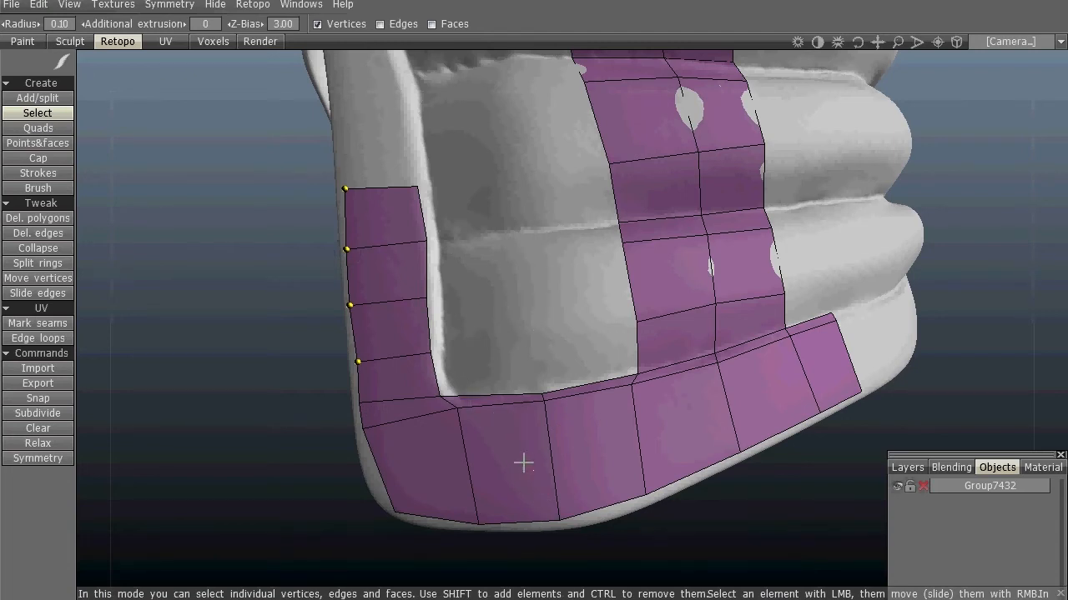
# Delete the thin polygon beside the front corner of the hem band, and slide the strip's edge above that corner upward
pyautogui.click(52, 220)
pyautogui.click(519, 400)
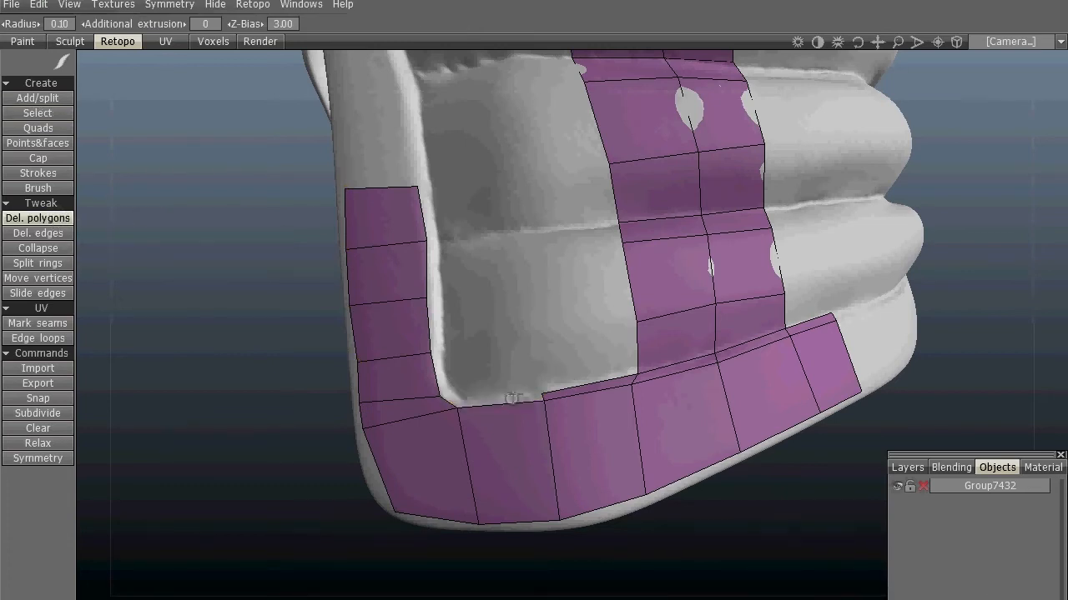
pyautogui.click(57, 113)
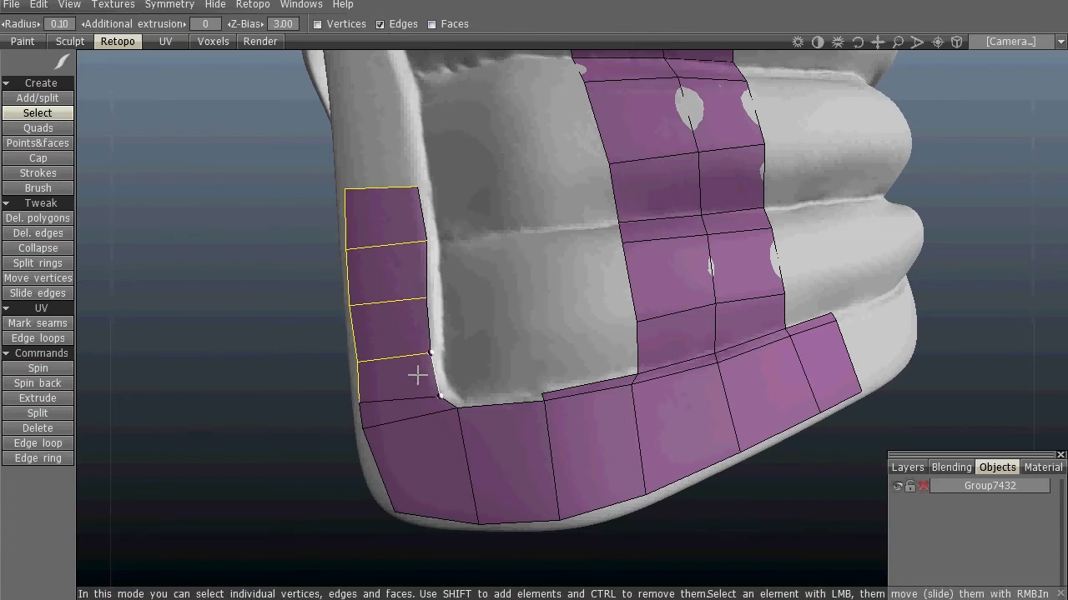
pyautogui.click(407, 358)
pyautogui.click(415, 397)
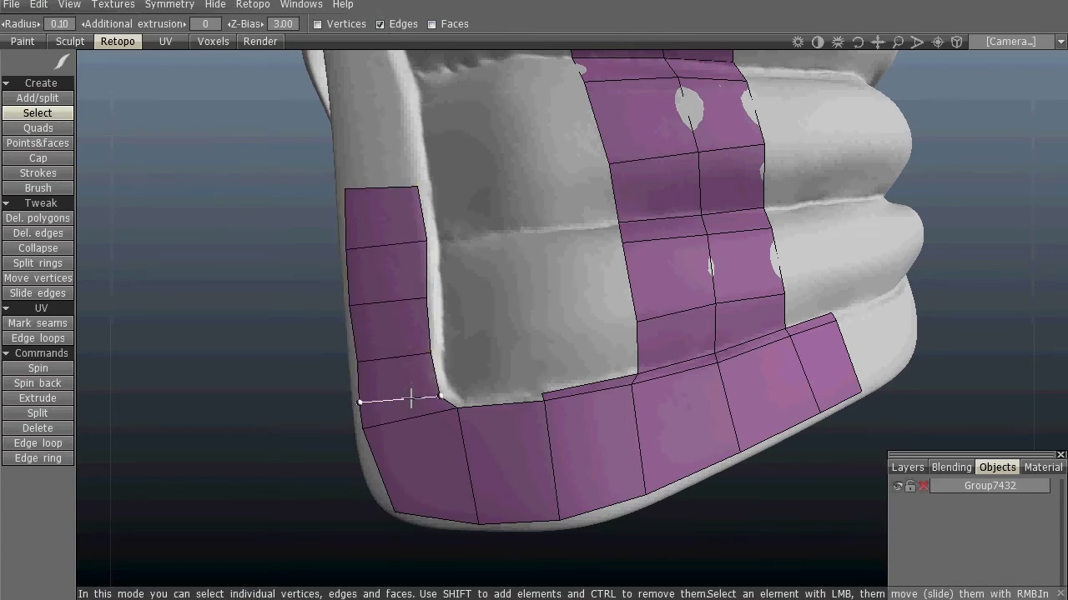
pyautogui.moveTo(405, 389); pyautogui.dragTo(400, 372, button='right')
# Try sliding the two edges that meet at the inner front corner of the hem band, and undo the last slide
pyautogui.click(442, 413)
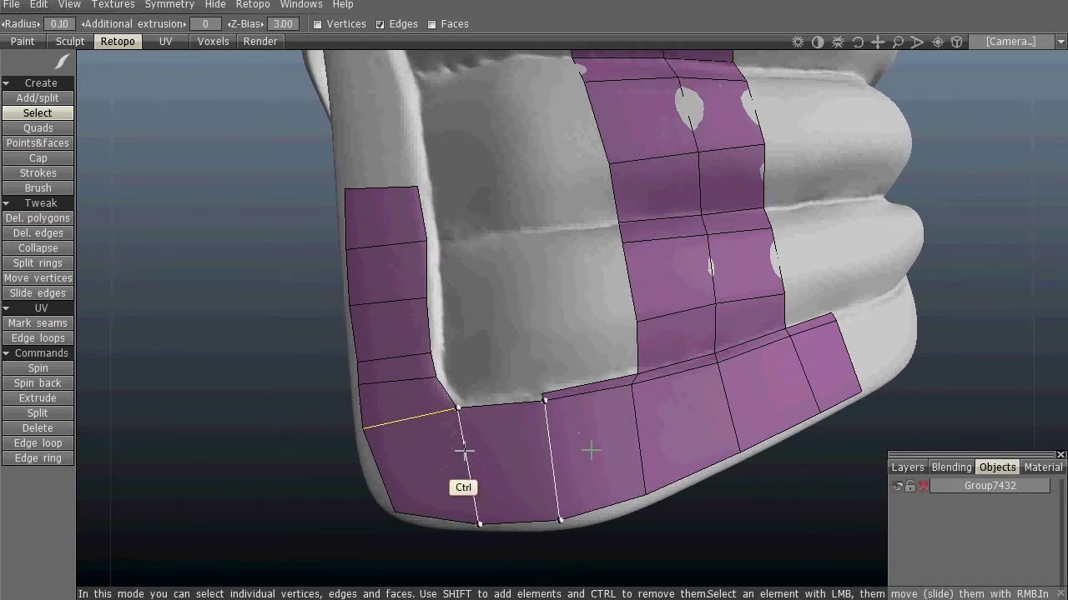
pyautogui.keyDown('shift'); pyautogui.click(462, 449); pyautogui.keyUp('shift')
pyautogui.moveTo(462, 457); pyautogui.dragTo(467, 392, button='right')
pyautogui.hotkey('ctrl', 'z')
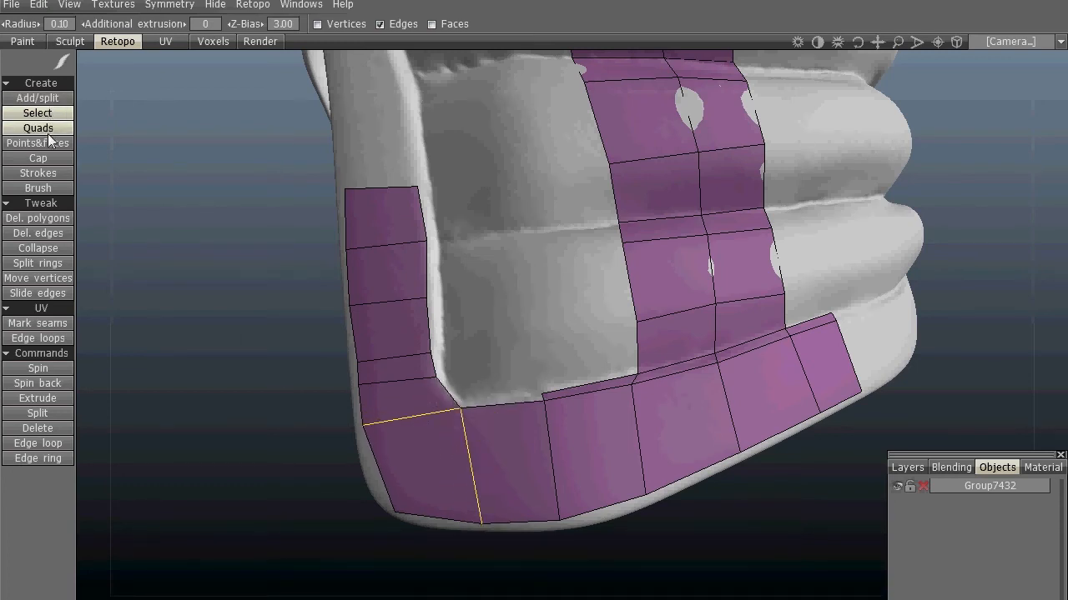
# Slide the lower cross edges of the front strip upward one after another to space out its quads
pyautogui.click(409, 373)
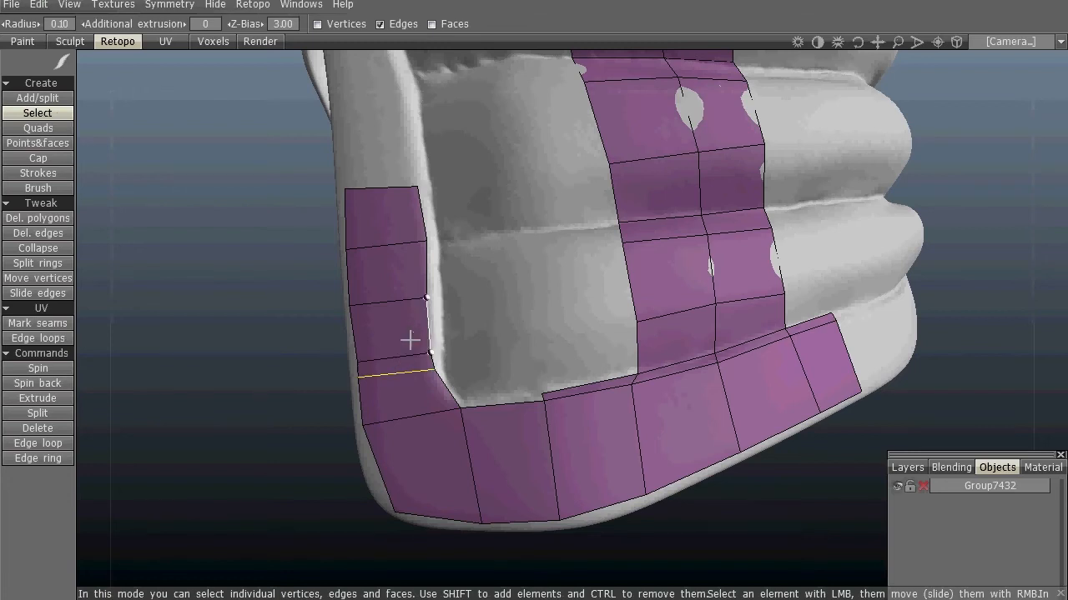
pyautogui.click(404, 355)
pyautogui.moveTo(403, 352); pyautogui.dragTo(387, 262, button='right')
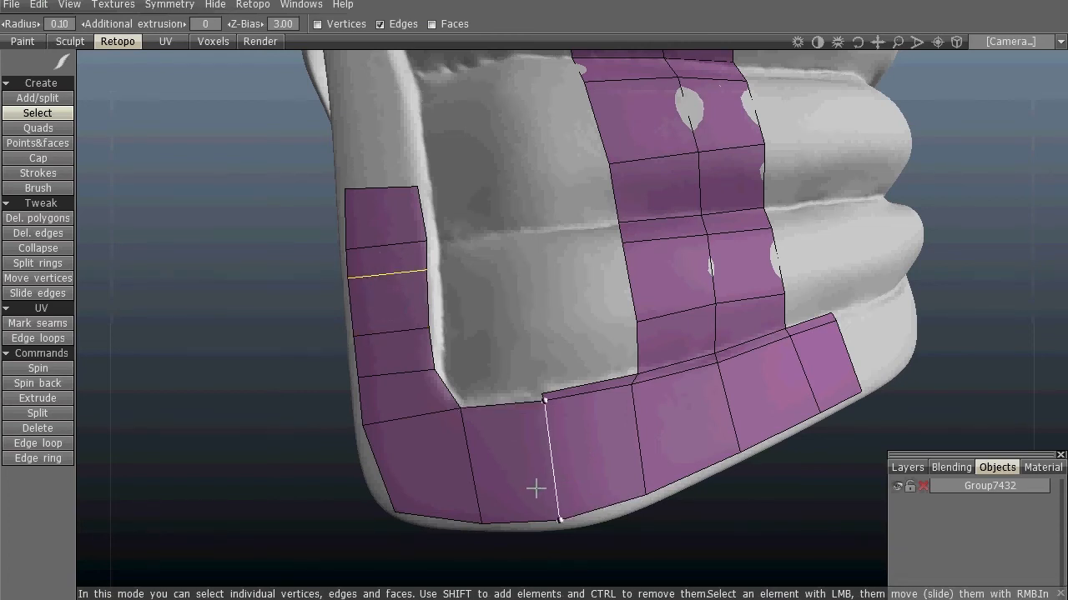
# Try sliding the front strip's top edge, and switch to vertex selection to extend its two end vertices up the jacket's border
pyautogui.click(390, 190)
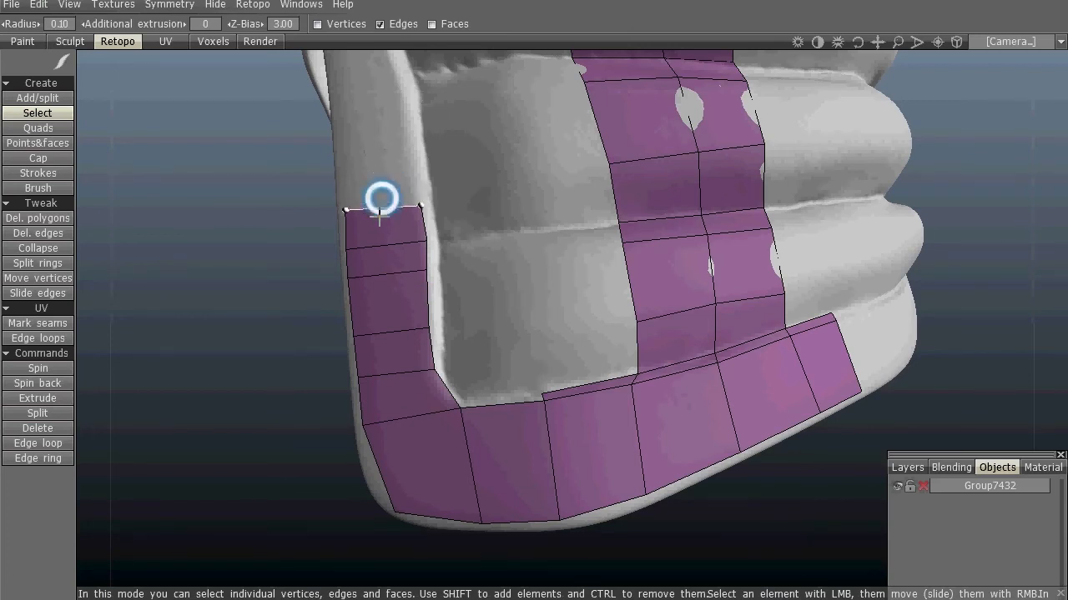
pyautogui.moveTo(386, 188); pyautogui.dragTo(383, 120, button='right')
pyautogui.click(382, 202)
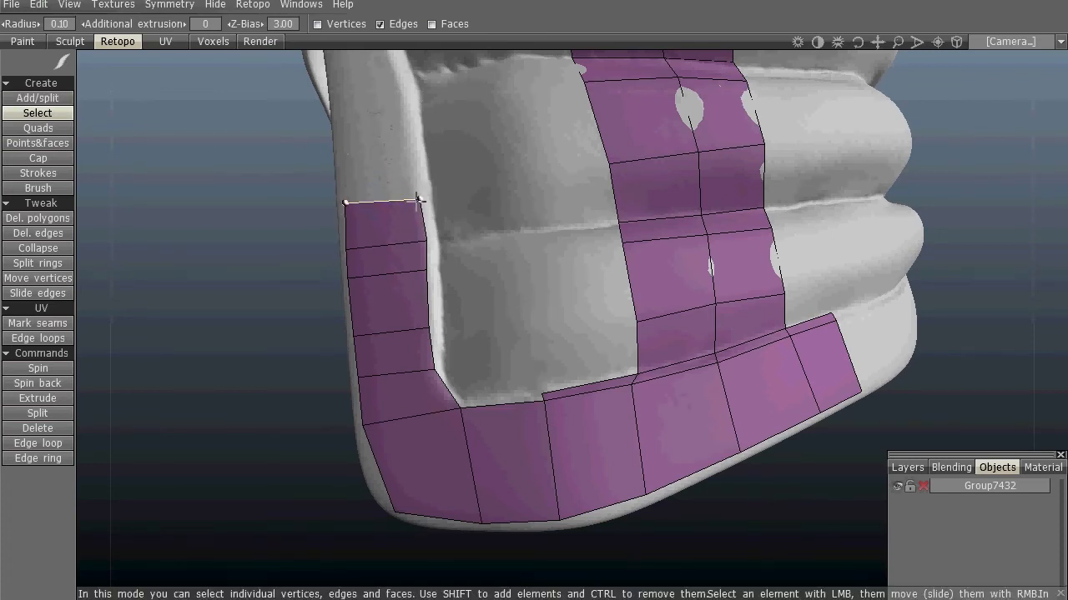
pyautogui.click(318, 23)
pyautogui.moveTo(418, 198); pyautogui.dragTo(399, 87, button='right')
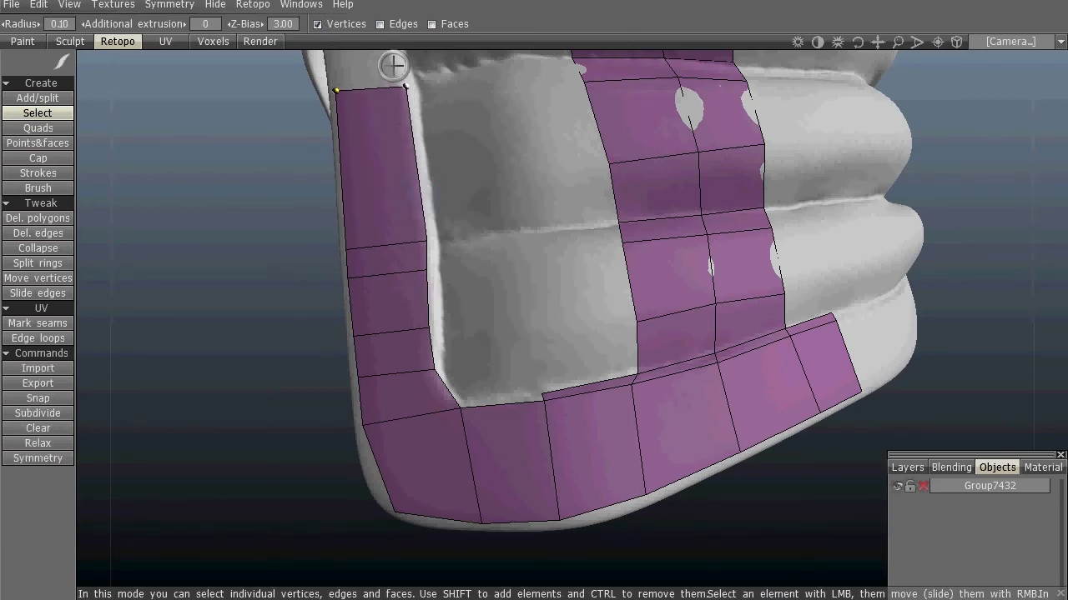
# Slide the next two vertex pairs below the front strip's top edge upward to even out the stretched quads
pyautogui.click(427, 241)
pyautogui.keyDown('shift'); pyautogui.click(349, 247); pyautogui.keyUp('shift')
pyautogui.moveTo(425, 241); pyautogui.dragTo(405, 140, button='right')
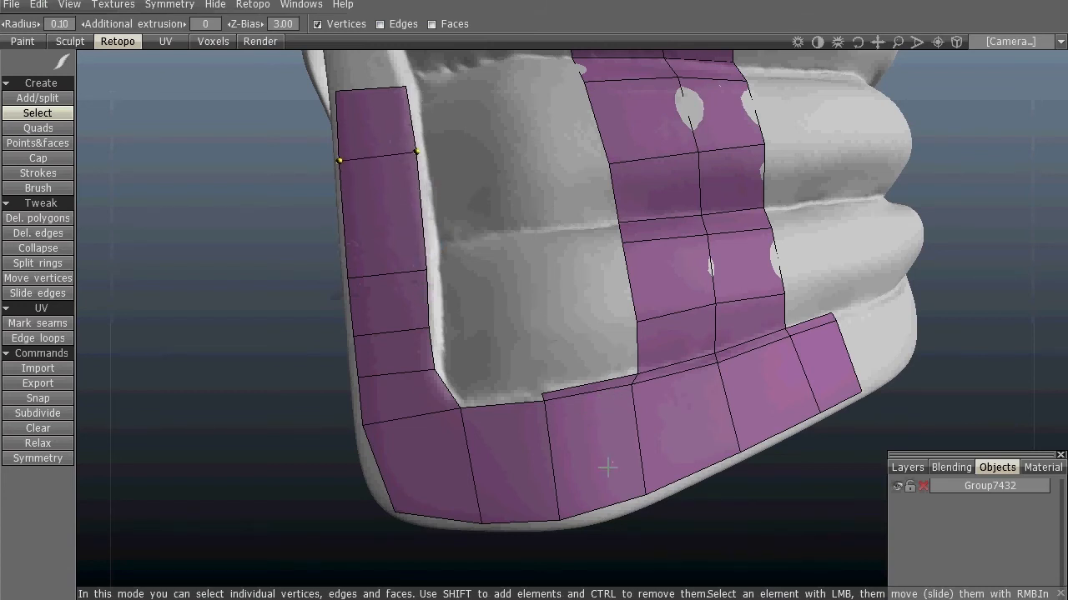
pyautogui.click(427, 268)
pyautogui.keyDown('shift'); pyautogui.click(350, 280); pyautogui.keyUp('shift')
pyautogui.moveTo(351, 280); pyautogui.dragTo(375, 176, button='right')
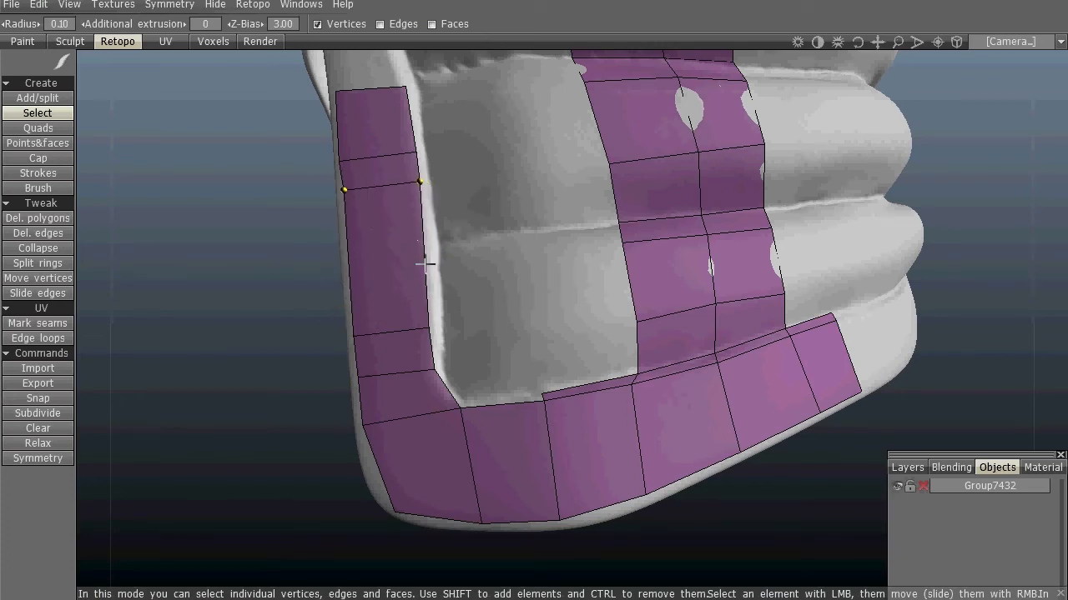
# Slide the front strip's two lowest vertex pairs together up the jacket's border, above the hem corner
pyautogui.click(429, 327)
pyautogui.keyDown('shift'); pyautogui.click(354, 335); pyautogui.keyUp('shift')
pyautogui.keyDown('shift'); pyautogui.click(434, 368); pyautogui.keyUp('shift')
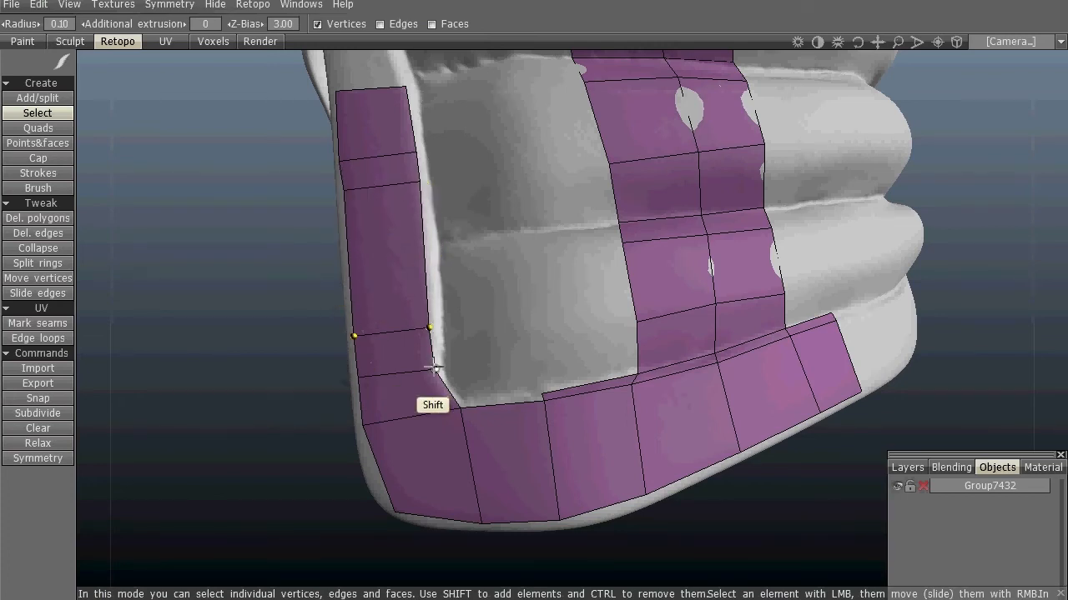
pyautogui.keyDown('shift'); pyautogui.click(359, 376); pyautogui.keyUp('shift')
pyautogui.moveTo(429, 333); pyautogui.dragTo(422, 278, button='right')
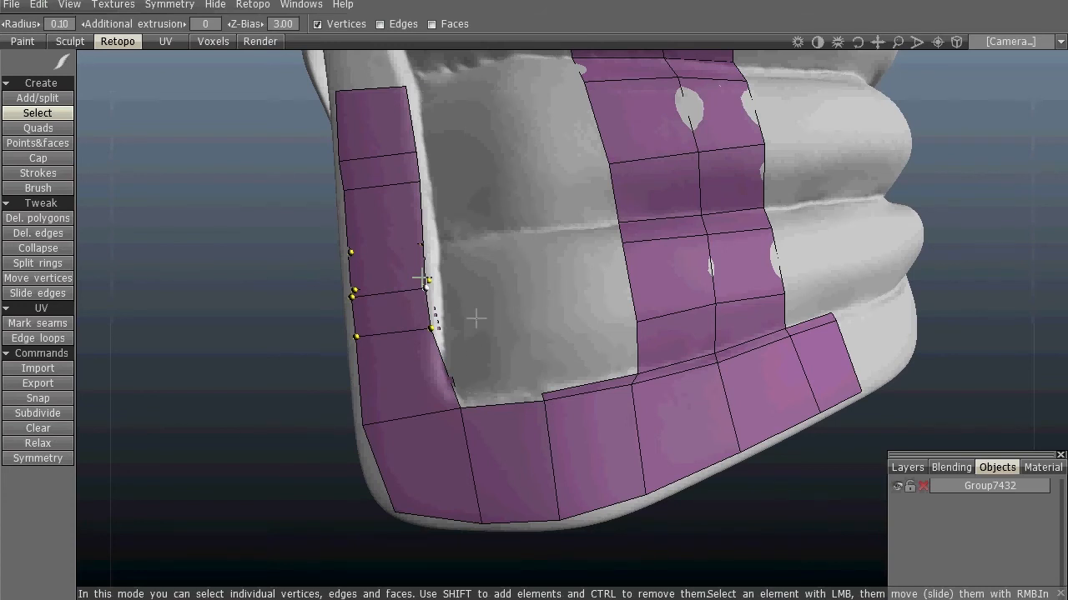
pyautogui.hotkey('ctrl', 'z')
pyautogui.moveTo(421, 242); pyautogui.dragTo(415, 206, button='right')
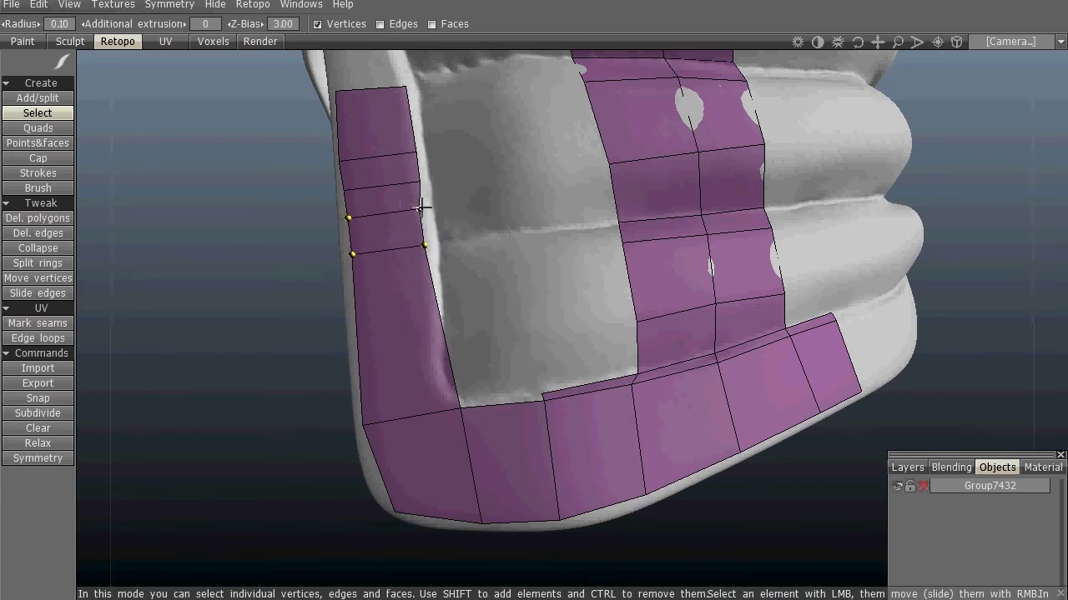
# Delete the three uppermost polygons of the front strip
pyautogui.click(37, 233)
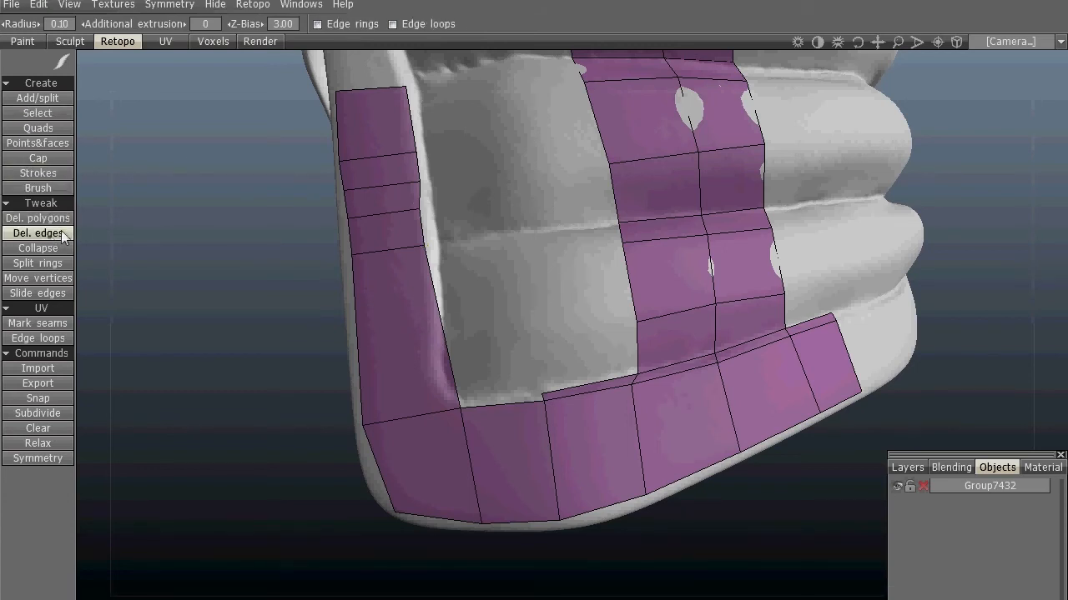
pyautogui.click(38, 218)
pyautogui.click(377, 115)
pyautogui.click(380, 171)
pyautogui.click(389, 200)
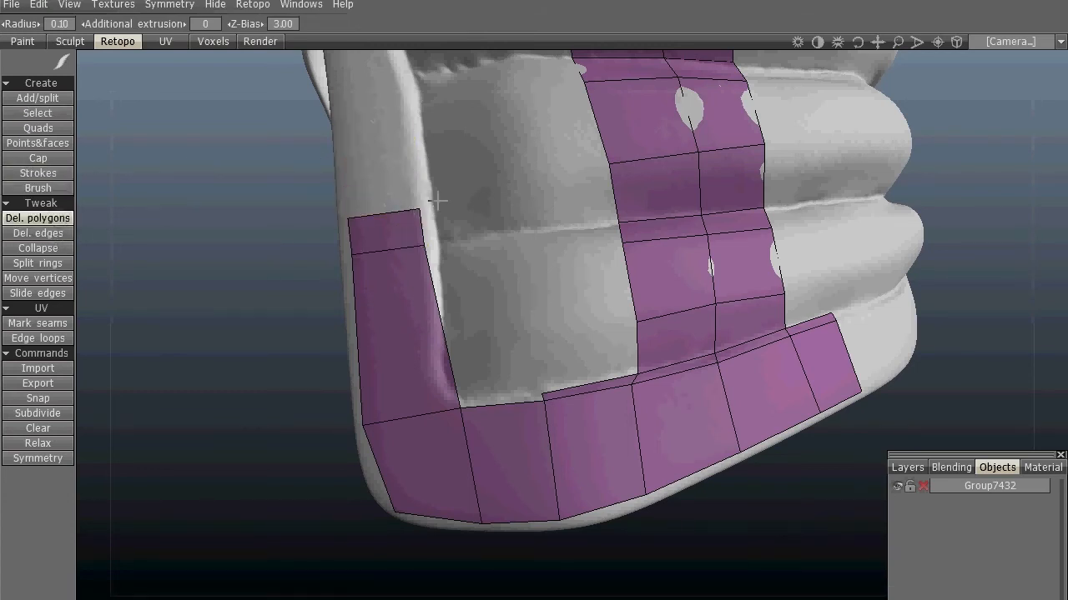
# Extend the two end vertices of the shortened front strip up the jacket's border
pyautogui.click(47, 116)
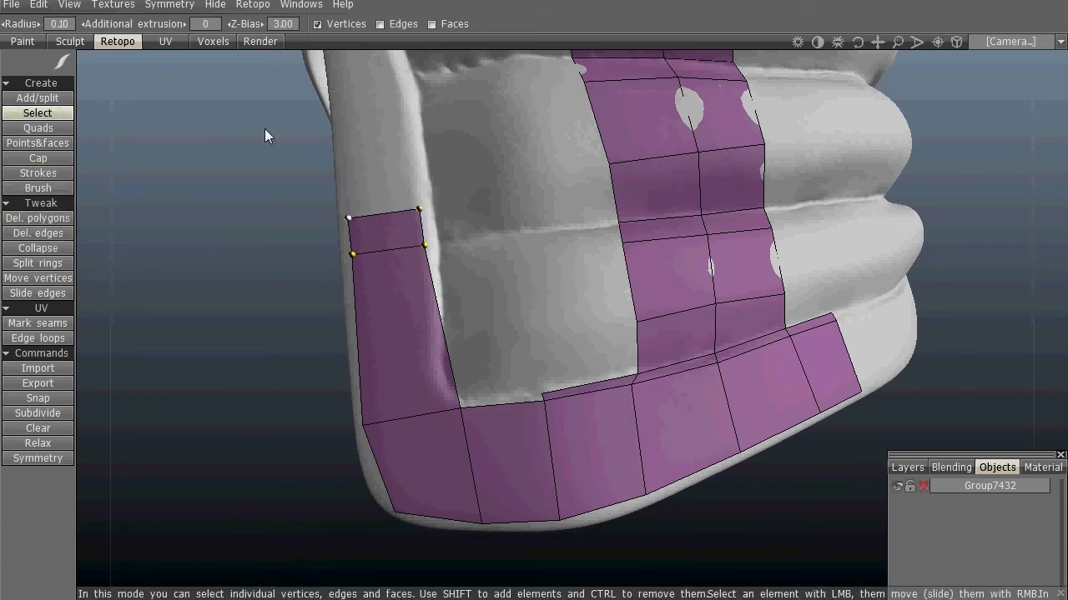
pyautogui.click(419, 209)
pyautogui.keyDown('shift'); pyautogui.click(347, 219); pyautogui.keyUp('shift')
pyautogui.moveTo(420, 211); pyautogui.dragTo(394, 60, button='right')
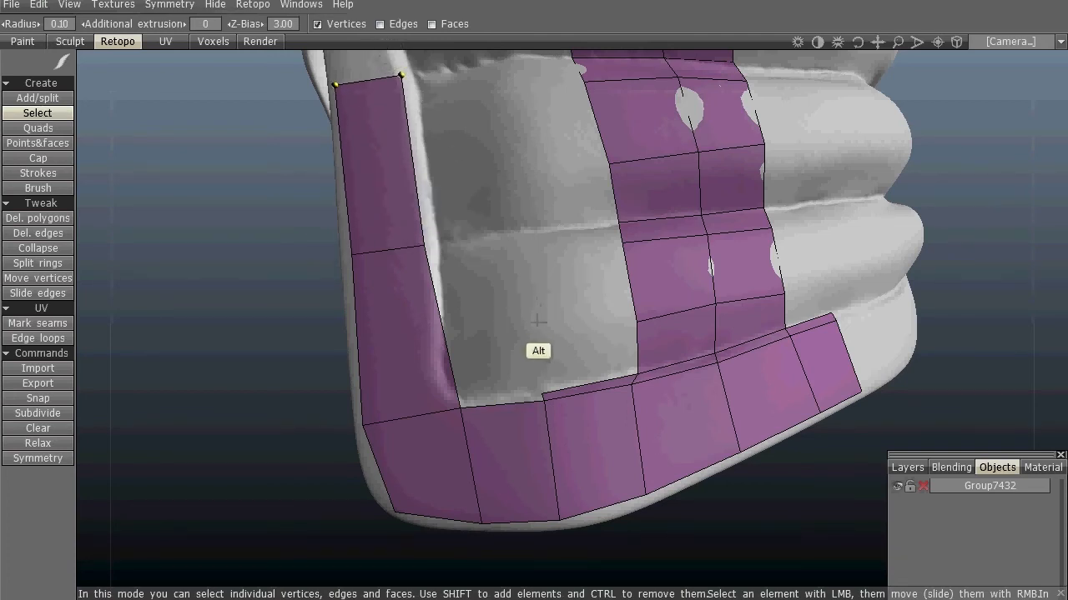
# Move the hem's inner corner vertex into the panel's corner and slide the two outer corner vertices out to the jacket's border
pyautogui.keyDown('alt'); pyautogui.moveTo(538, 320); pyautogui.dragTo(445, 424); pyautogui.keyUp('alt')
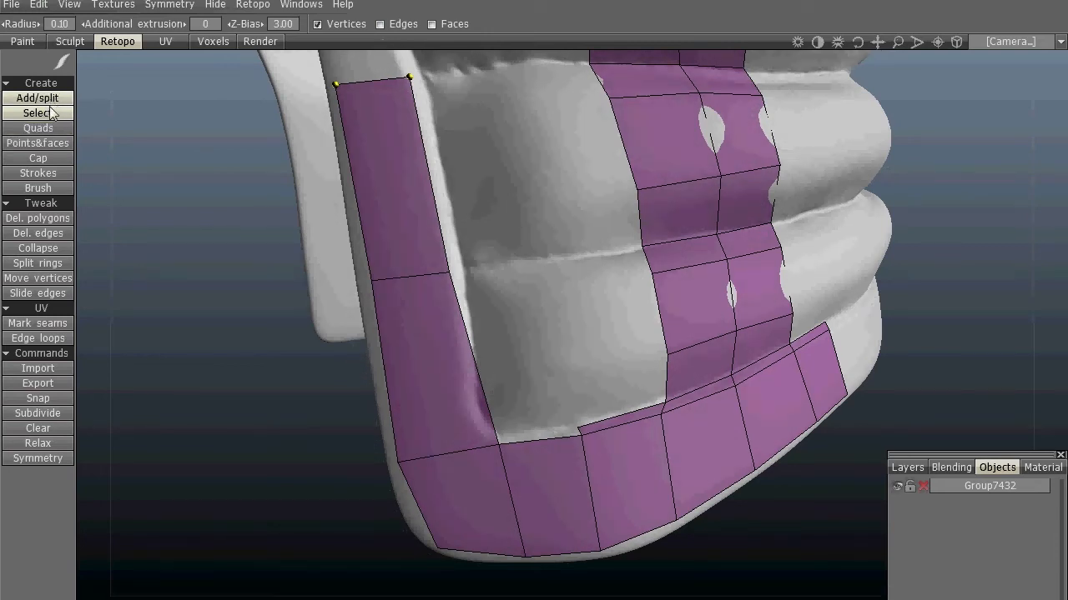
pyautogui.keyDown('alt'); pyautogui.moveTo(524, 383); pyautogui.dragTo(457, 409); pyautogui.keyUp('alt')
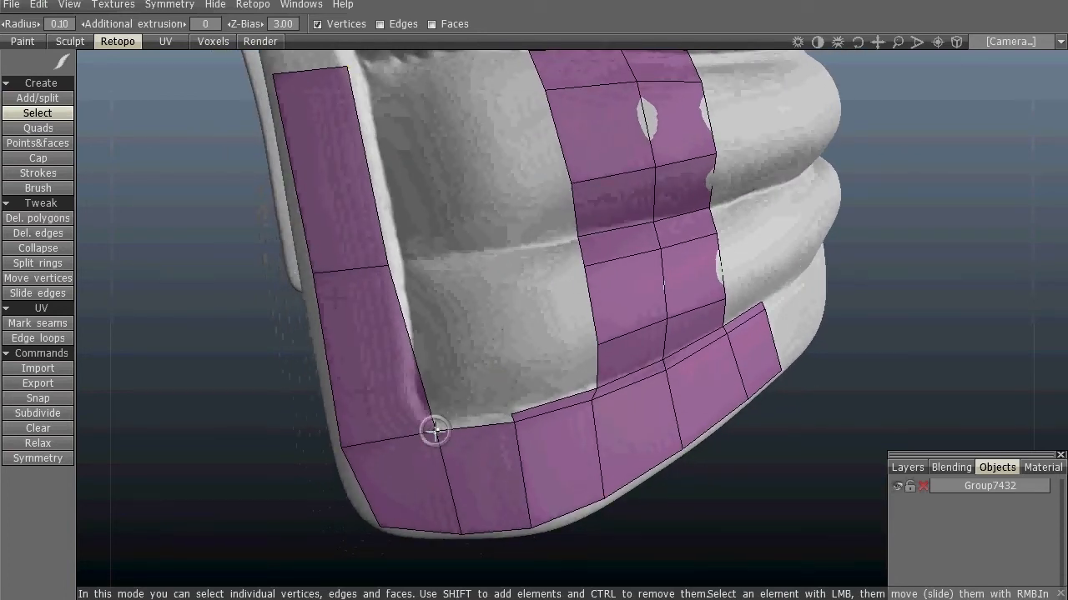
pyautogui.keyDown('alt'); pyautogui.moveTo(433, 431); pyautogui.dragTo(370, 456); pyautogui.keyUp('alt')
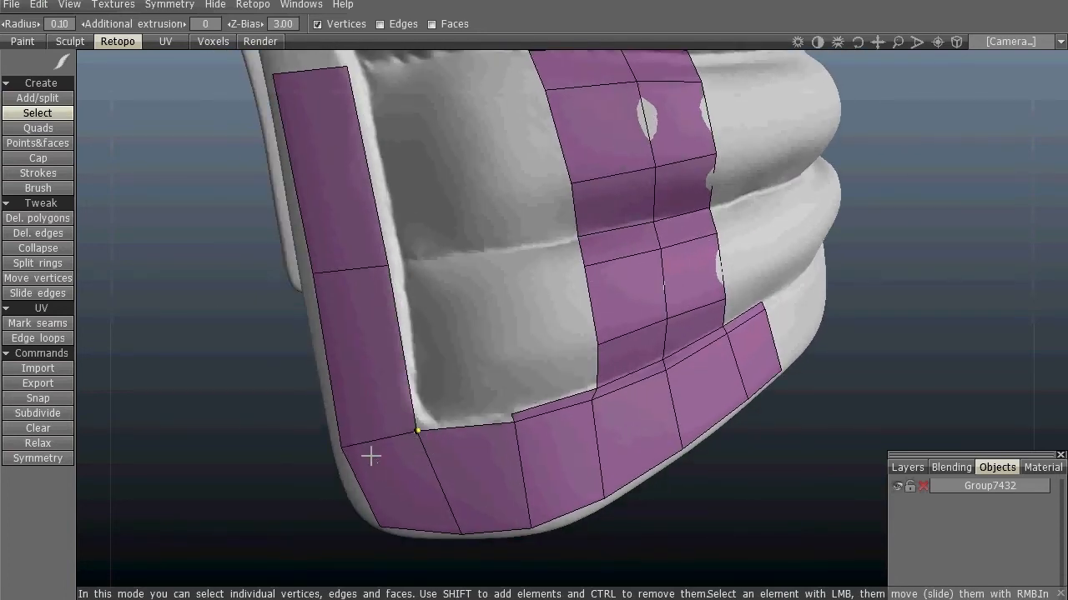
pyautogui.click(342, 447)
pyautogui.moveTo(340, 447); pyautogui.dragTo(338, 440, button='right')
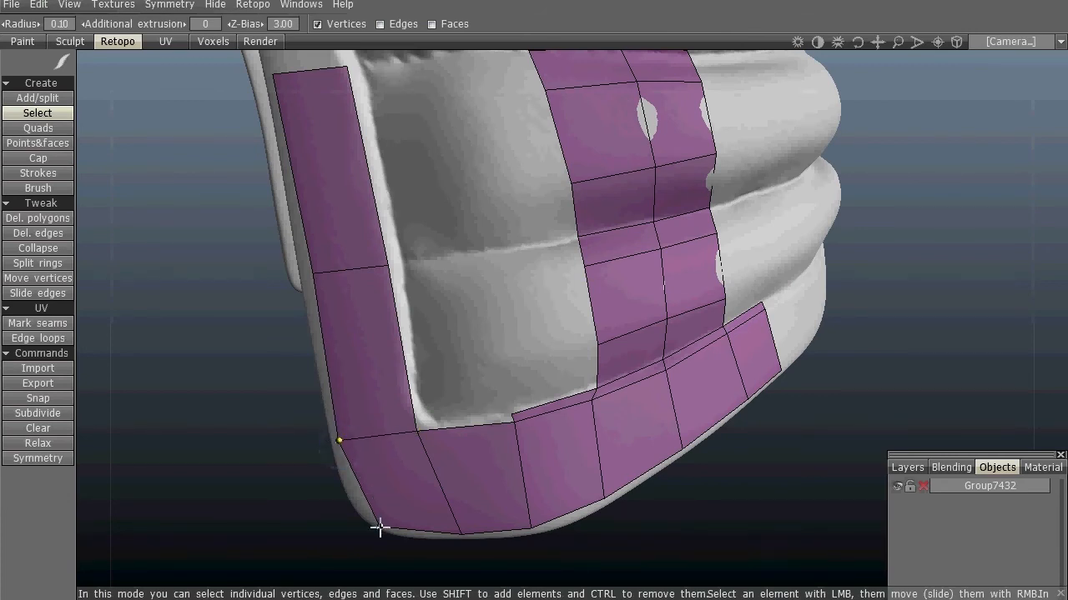
pyautogui.click(380, 525)
pyautogui.moveTo(380, 525); pyautogui.dragTo(368, 515, button='right')
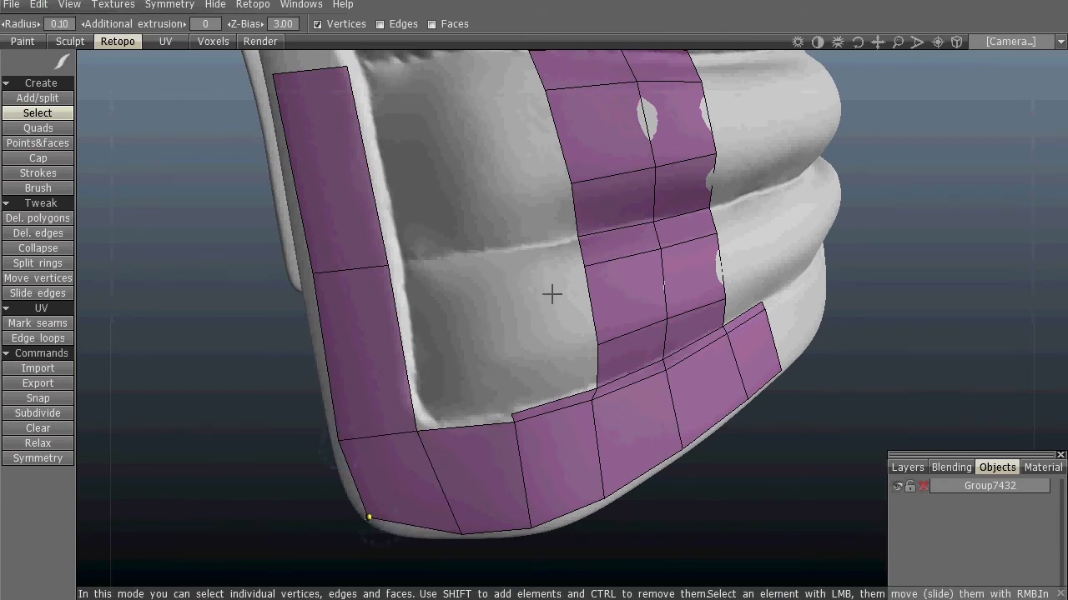
# Set the Quads edge extrusion method to 2-clicks method and build quads off the hem's inner corner edge into the quilted panels
pyautogui.click(52, 128)
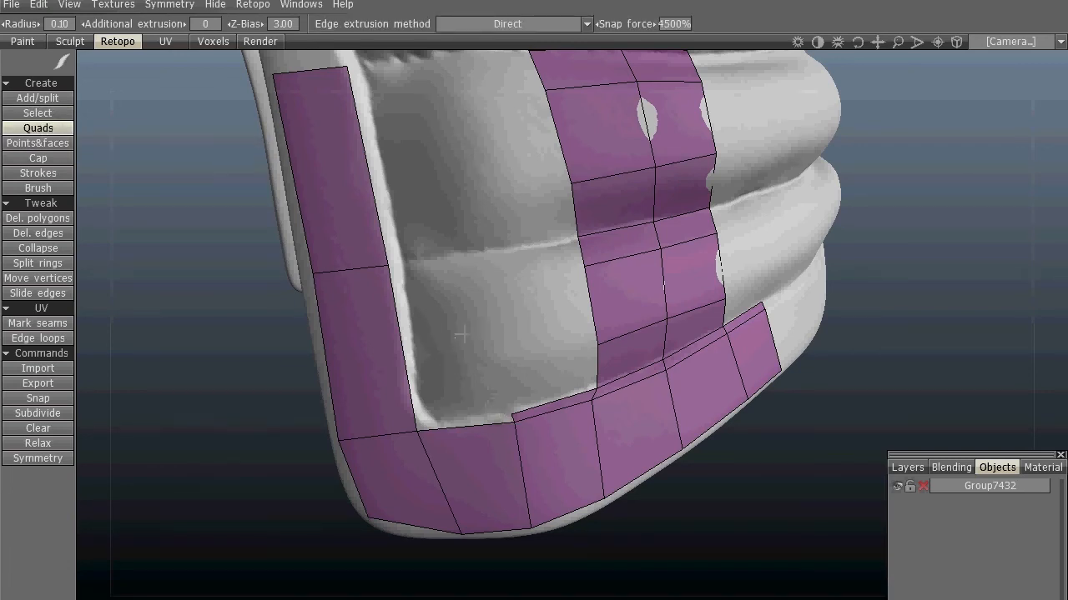
pyautogui.click(567, 22)
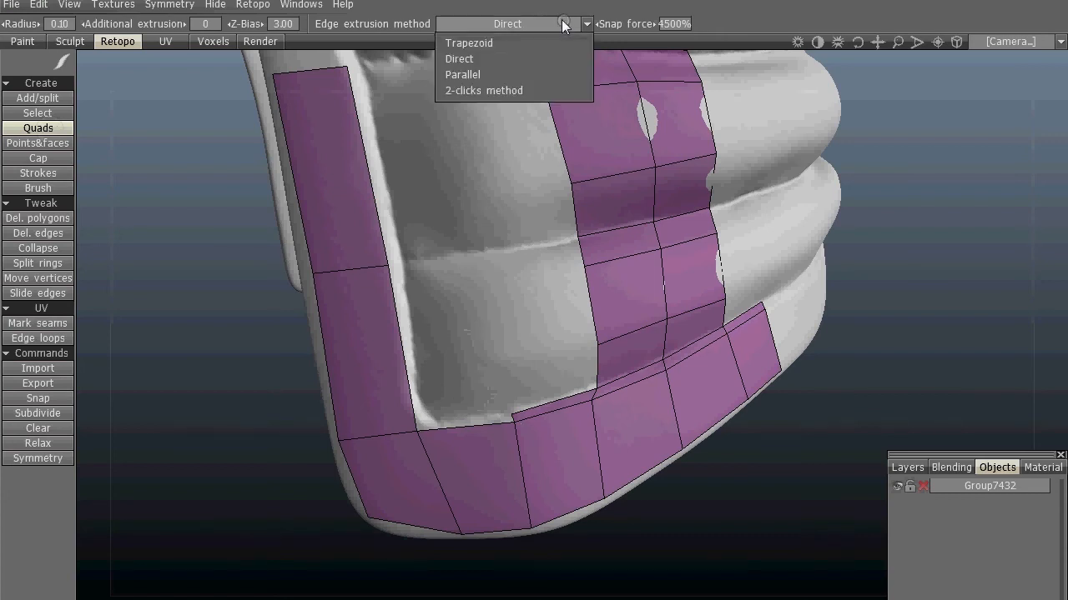
pyautogui.click(511, 88)
pyautogui.click(466, 425)
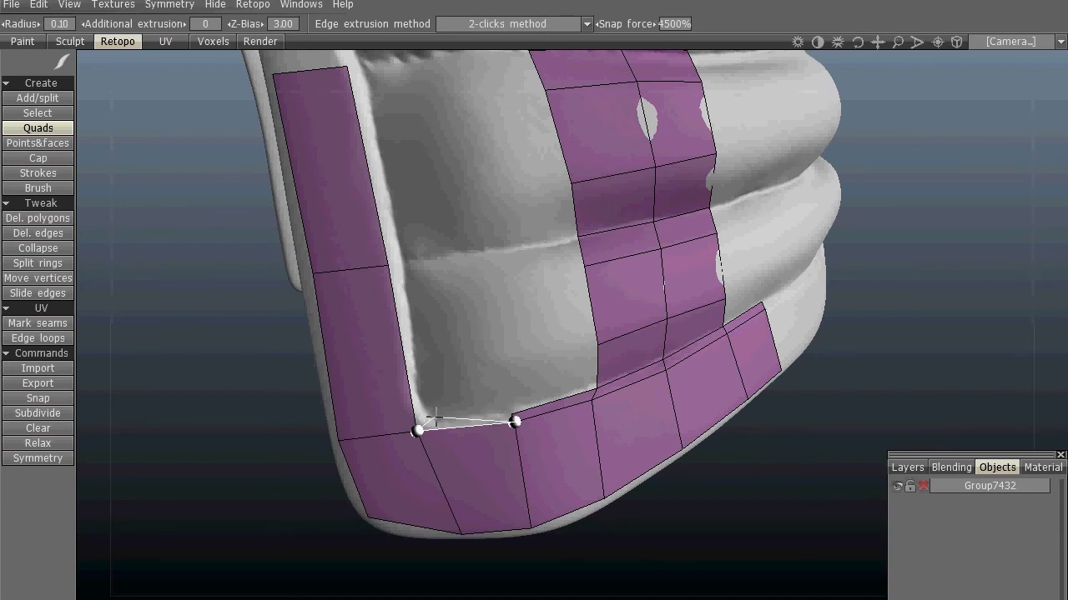
pyautogui.hotkey('ctrl', 'z')
pyautogui.click(433, 429)
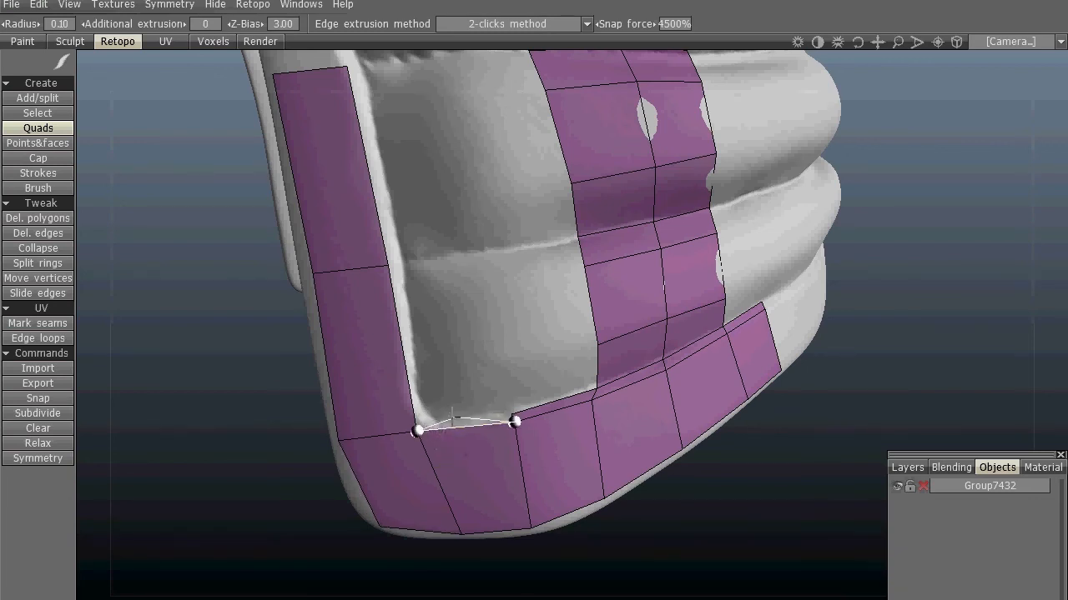
pyautogui.click(512, 414)
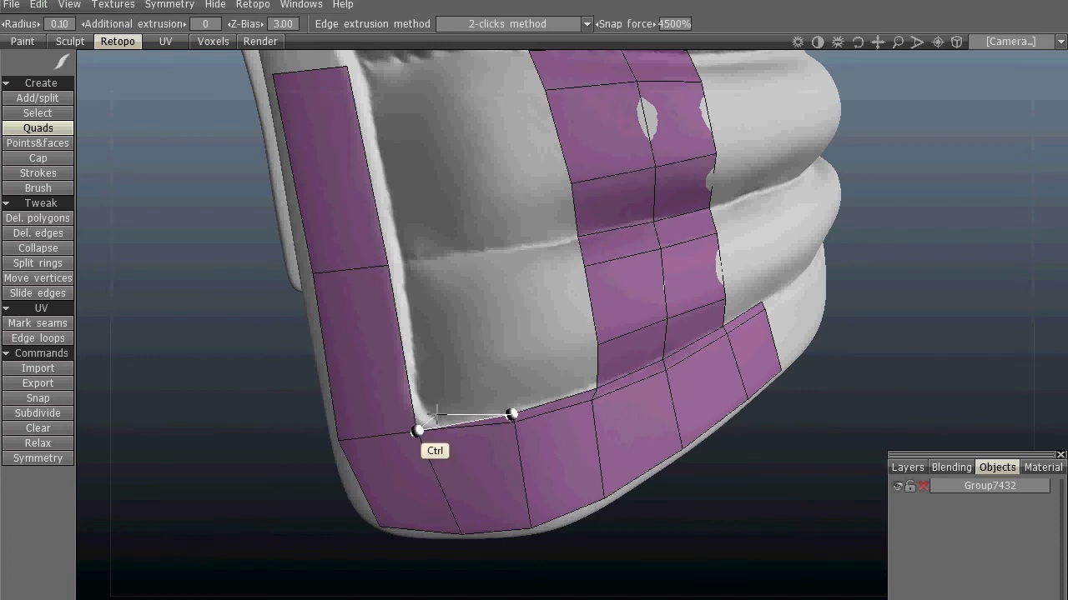
pyautogui.keyDown('ctrl'); pyautogui.click(434, 414); pyautogui.keyUp('ctrl')
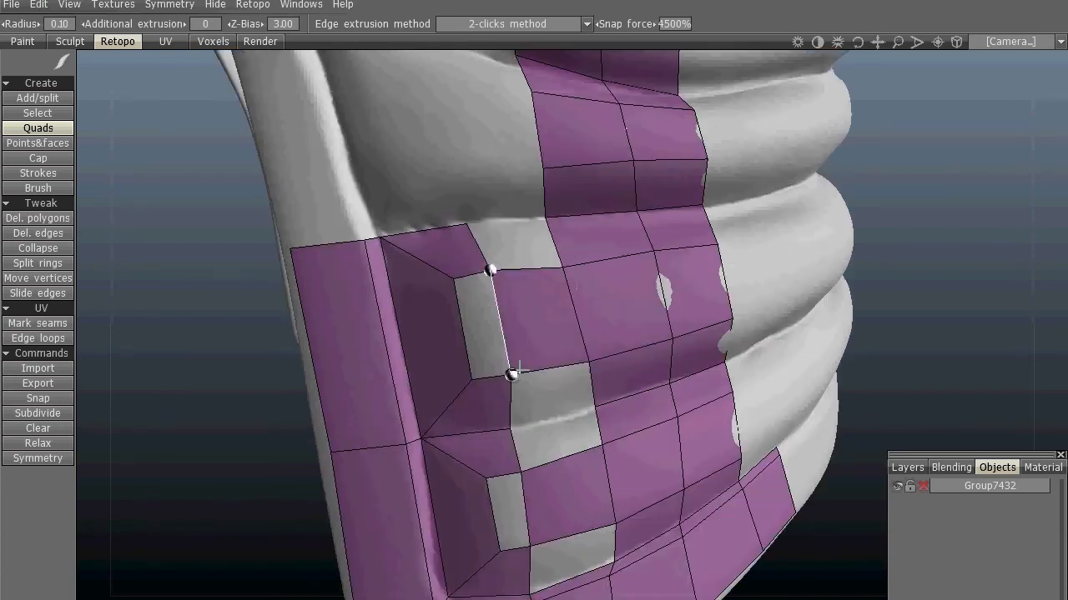
# Fill the open gaps between the panel quads and the central strip using Points&faces
pyautogui.click(586, 25)
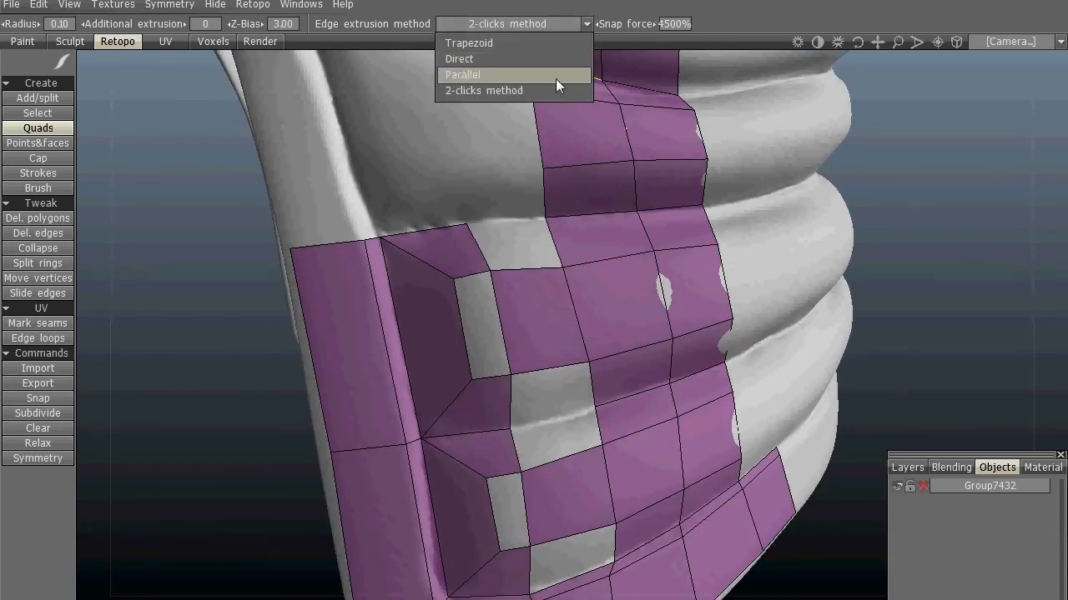
pyautogui.click(58, 146)
pyautogui.click(475, 310)
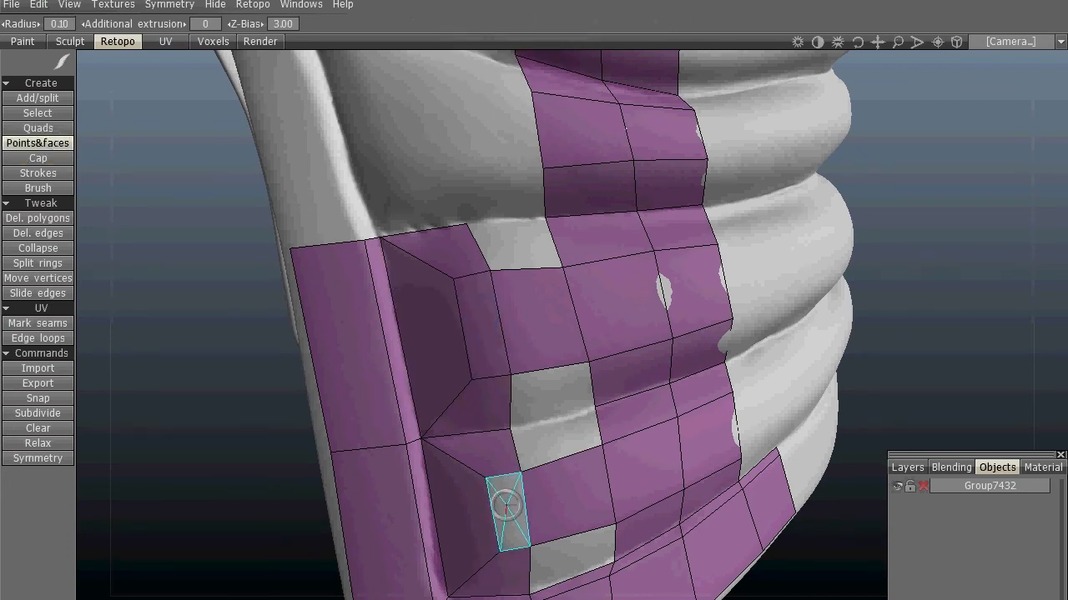
pyautogui.click(567, 561)
pyautogui.click(553, 433)
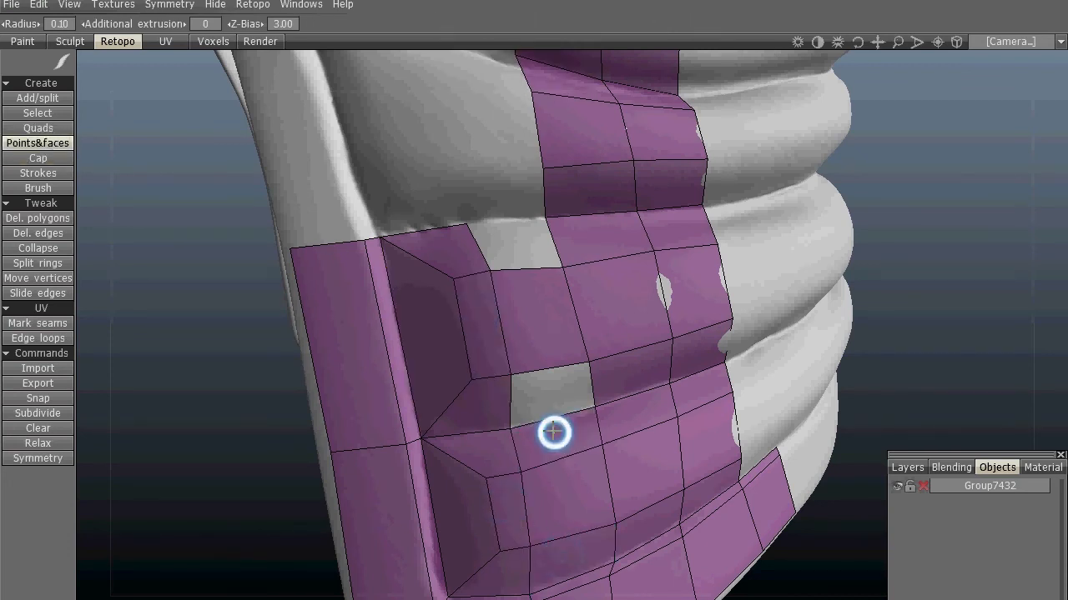
pyautogui.click(547, 380)
pyautogui.click(505, 236)
# Inspect the filled retopo mesh from a wider view, hiding the Group7432 sculpt and showing it again
pyautogui.keyDown('alt'); pyautogui.click(572, 219); pyautogui.keyUp('alt')
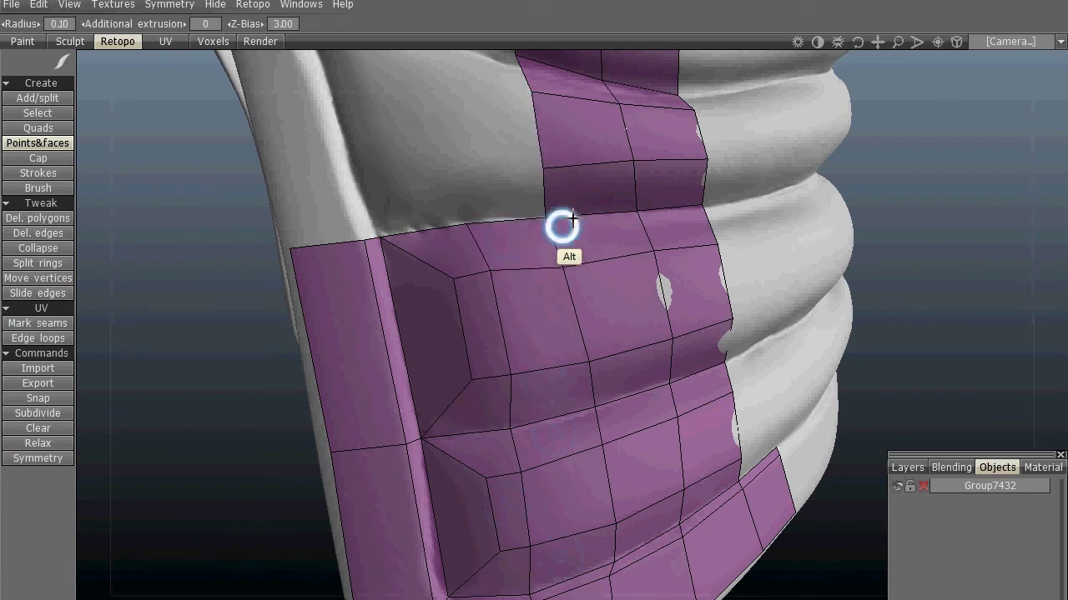
pyautogui.keyDown('alt'); pyautogui.moveTo(572, 219); pyautogui.dragTo(492, 218); pyautogui.keyUp('alt')
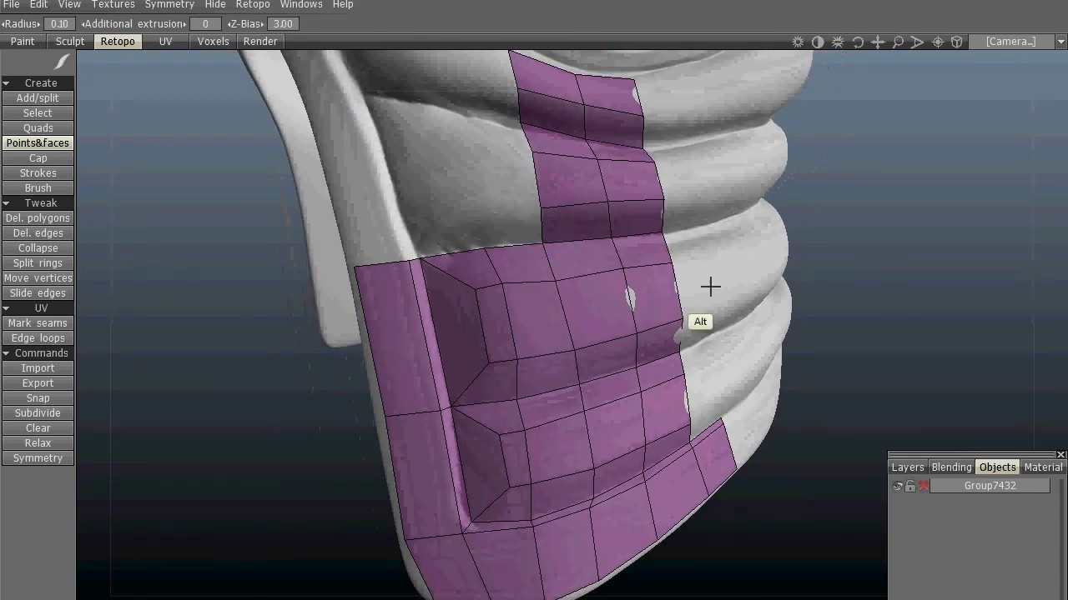
pyautogui.moveTo(710, 286)
pyautogui.keyDown('alt'); pyautogui.mouseDown()
pyautogui.moveTo(687, 281)
pyautogui.moveTo(715, 181)
pyautogui.moveTo(791, 307)
pyautogui.moveTo(739, 321)
pyautogui.mouseUp(); pyautogui.keyUp('alt')
pyautogui.click(897, 487)
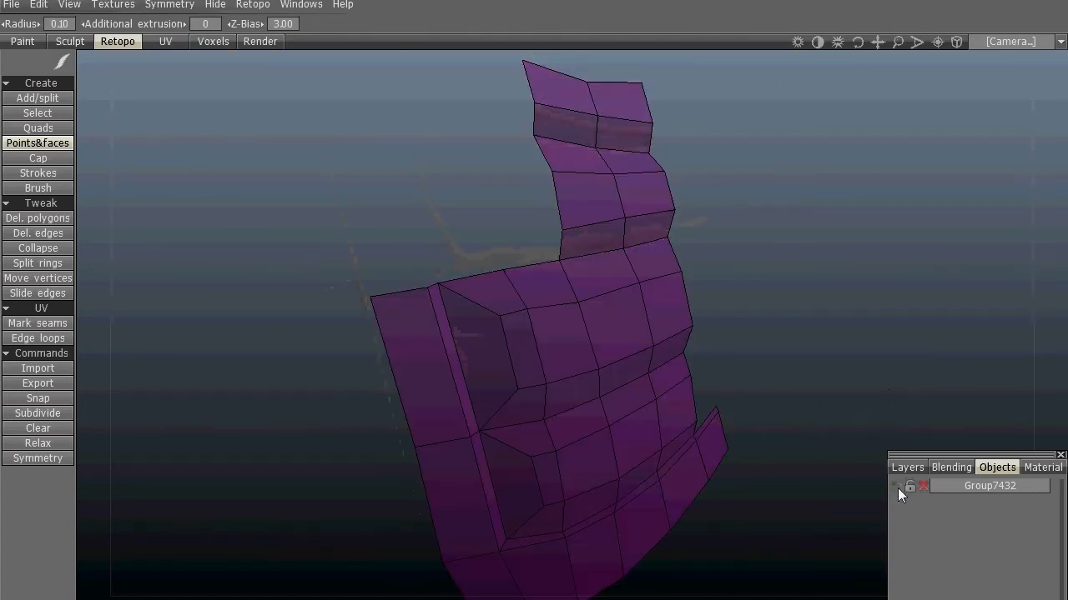
pyautogui.click(896, 487)
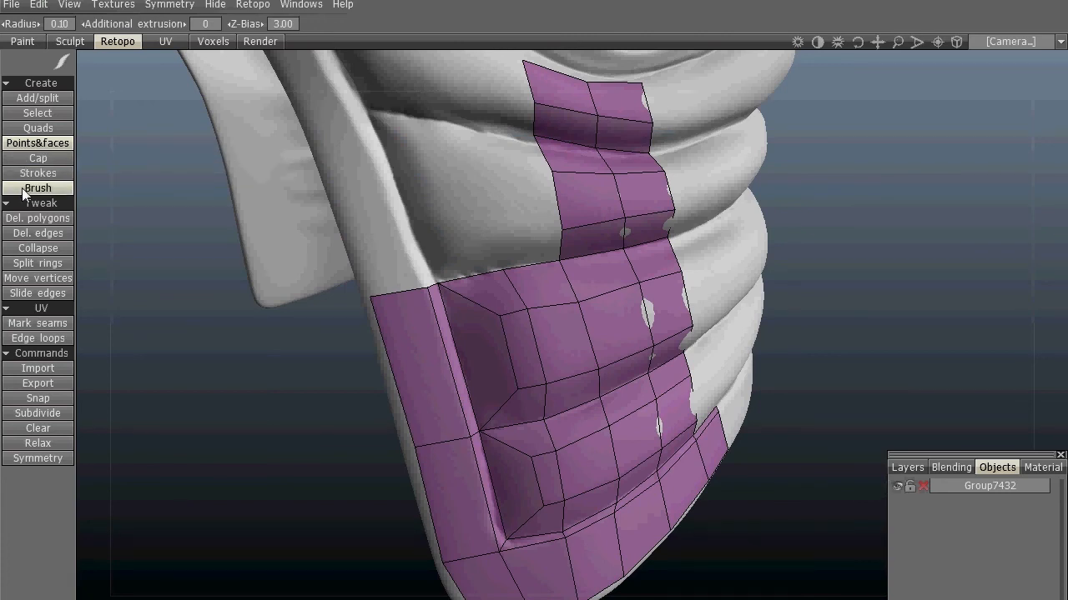
# Undo the last two gap fills, try closing the lower gap with Cap, and undo the cap
pyautogui.hotkey('ctrl', 'z')
pyautogui.hotkey('ctrl', 'z')
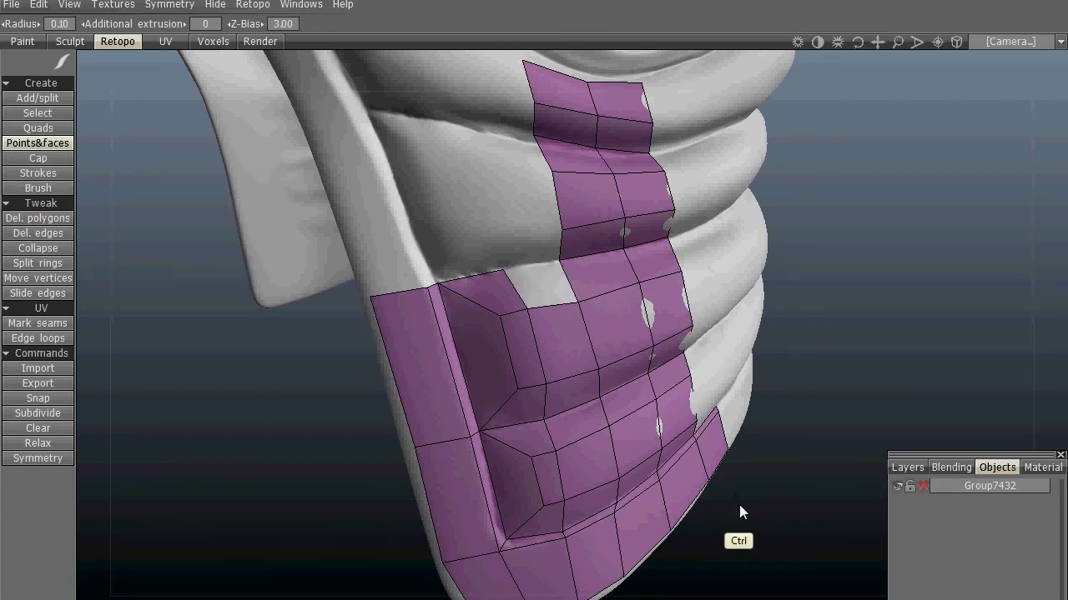
pyautogui.click(38, 158)
pyautogui.click(574, 388)
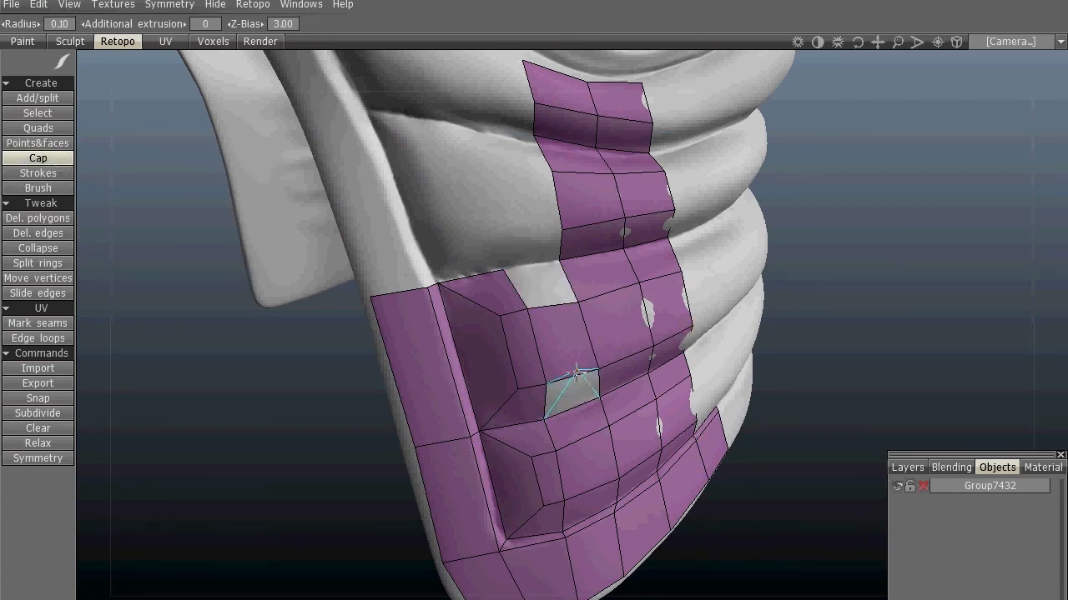
pyautogui.click(574, 389)
pyautogui.hotkey('ctrl', 'z')
# Return to Points&faces and check the retopo mesh on its own by briefly hiding the Group7432 sculpt
pyautogui.click(50, 172)
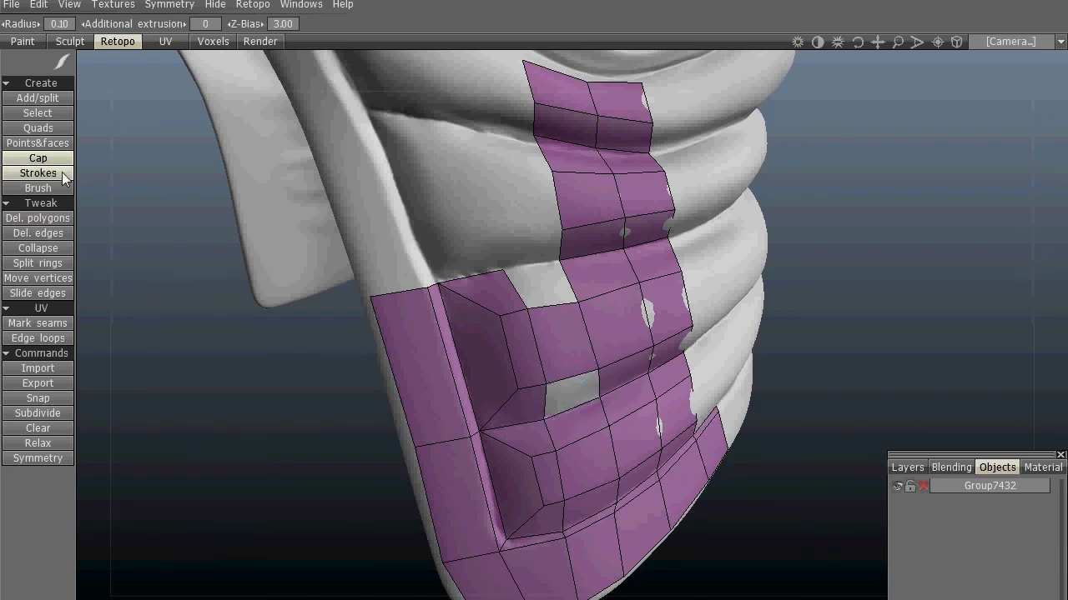
pyautogui.click(38, 143)
pyautogui.click(897, 486)
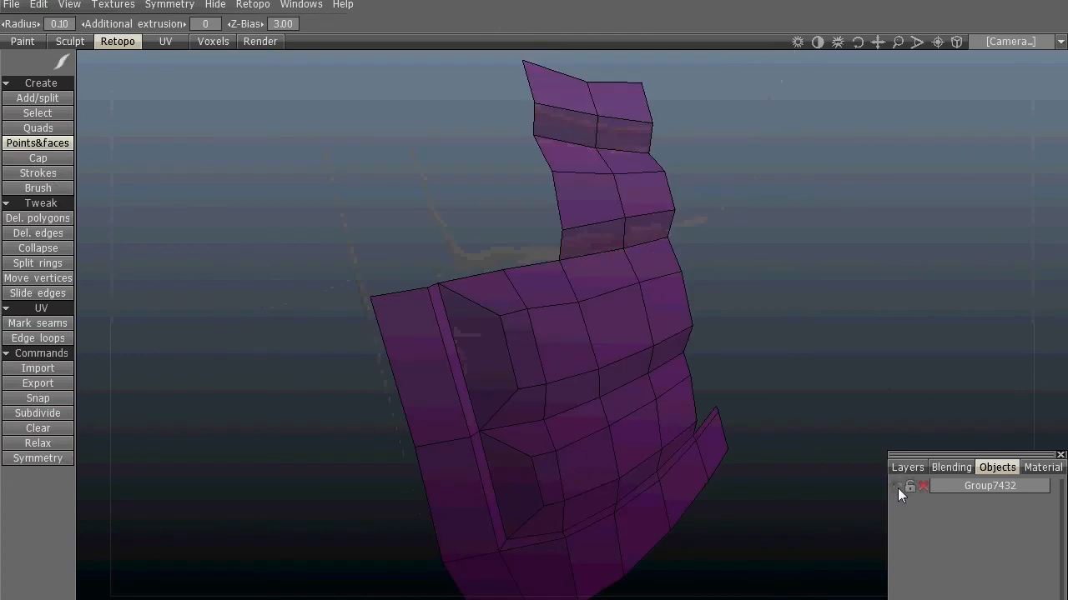
pyautogui.click(897, 488)
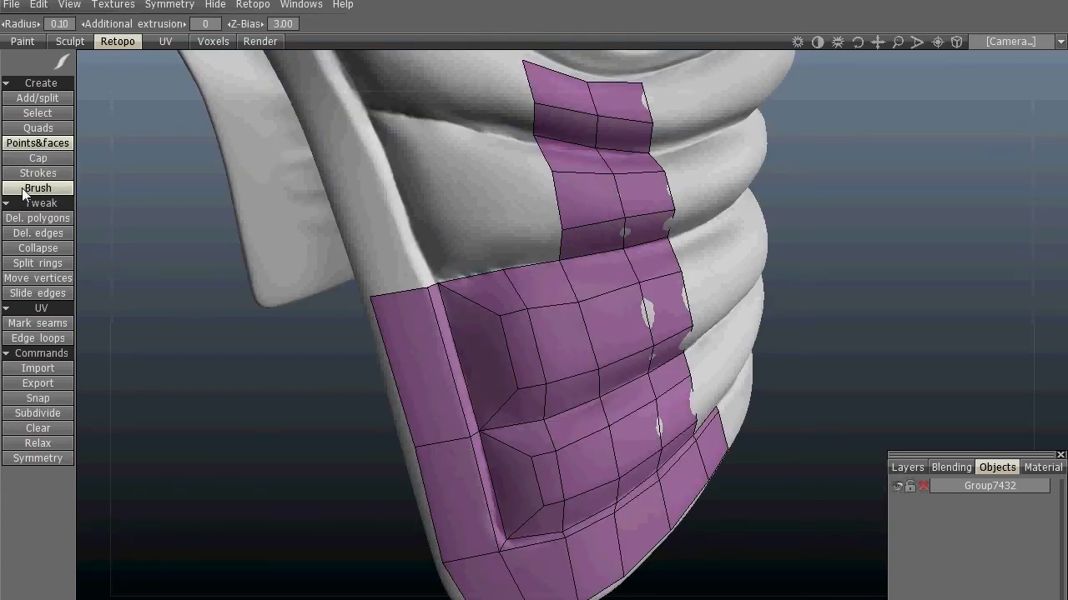
# Reopen the two gaps beside the central strip, try capping the lower one with triangles using Cap, and undo the cap
pyautogui.keyDown('ctrl'); pyautogui.click(541, 285); pyautogui.keyUp('ctrl')
pyautogui.keyDown('ctrl'); pyautogui.click(571, 392); pyautogui.keyUp('ctrl')
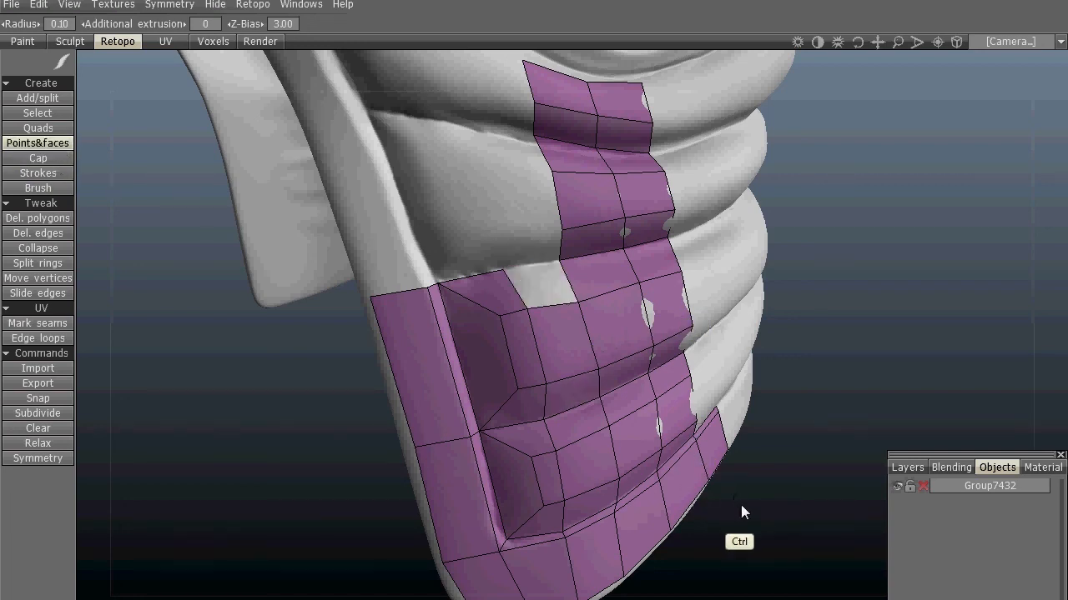
pyautogui.click(38, 158)
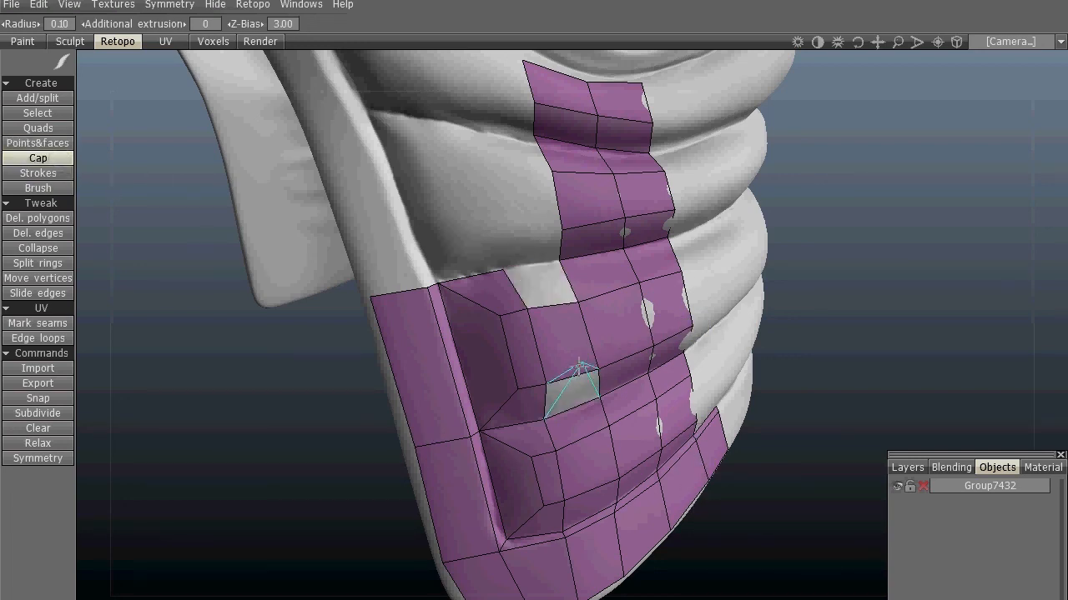
pyautogui.click(576, 392)
pyautogui.click(576, 391)
pyautogui.click(576, 390)
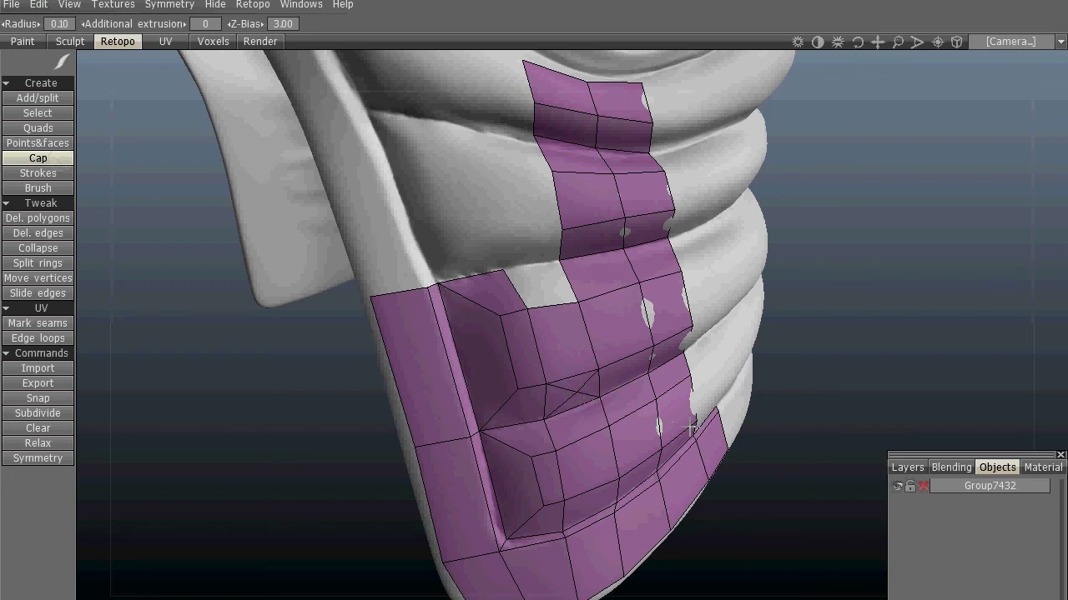
pyautogui.hotkey('ctrl', 'z')
# Review the Brush tool's smoothing option and the mesh from the front, and return to the Select tool
pyautogui.click(62, 173)
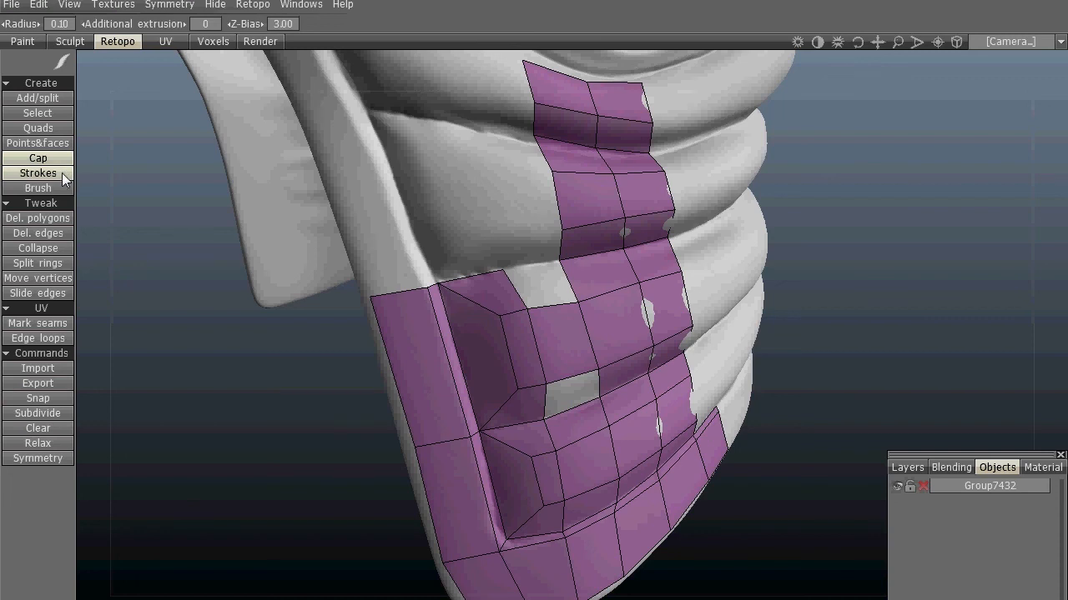
pyautogui.click(71, 189)
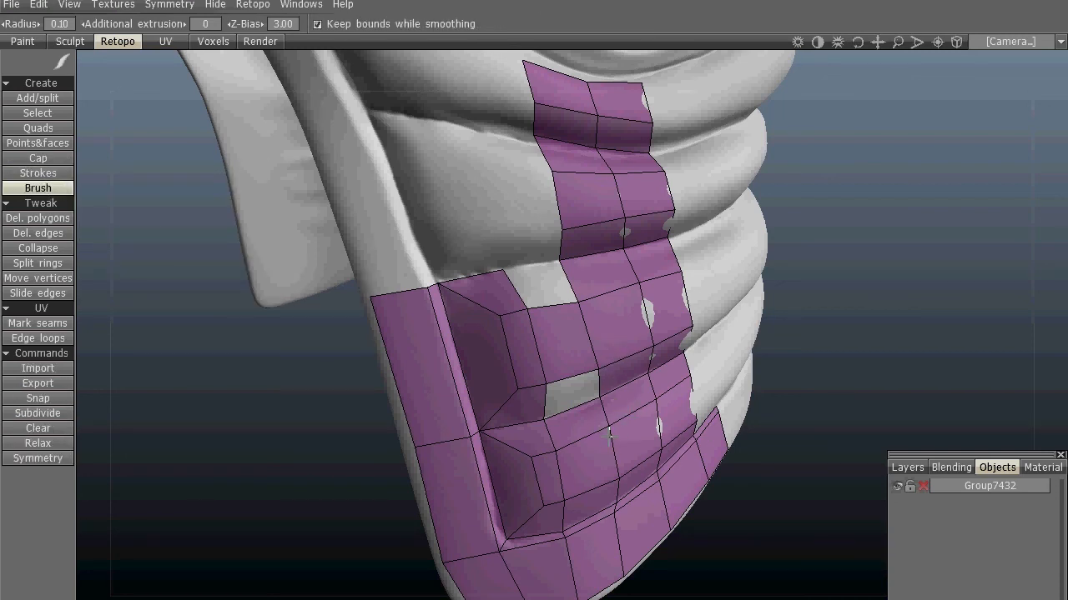
pyautogui.press('ctrl')
pyautogui.keyDown('alt'); pyautogui.moveTo(760, 496); pyautogui.dragTo(574, 442); pyautogui.keyUp('alt')
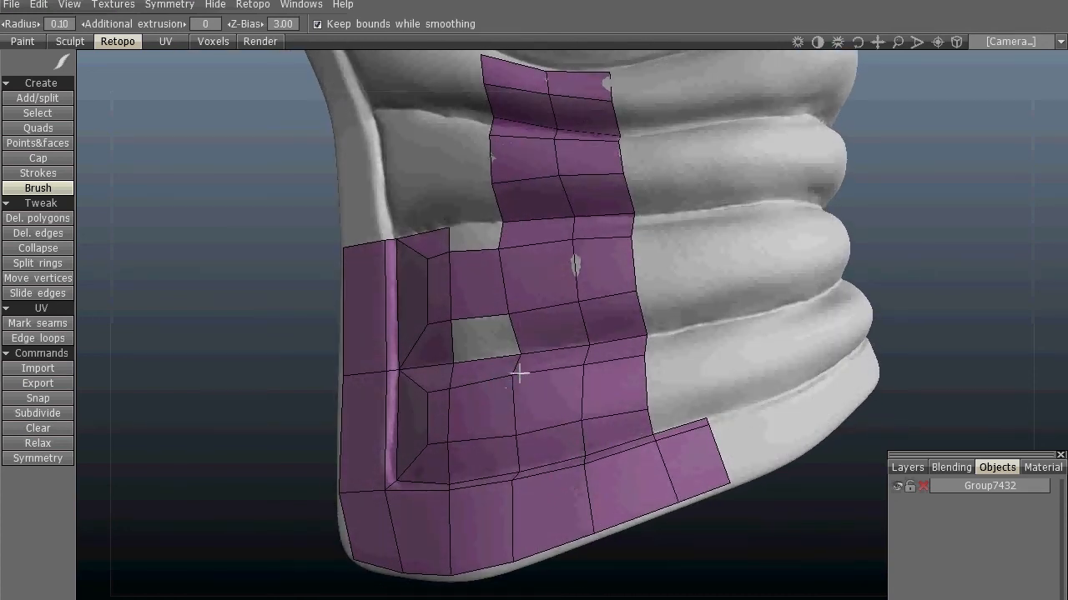
pyautogui.moveTo(522, 355)
pyautogui.keyDown('alt'); pyautogui.mouseDown()
pyautogui.moveTo(562, 406)
pyautogui.moveTo(545, 508)
pyautogui.moveTo(613, 340)
pyautogui.moveTo(616, 282)
pyautogui.moveTo(584, 408)
pyautogui.moveTo(583, 473)
pyautogui.moveTo(483, 436)
pyautogui.mouseUp(); pyautogui.keyUp('alt')
pyautogui.click(38, 113)
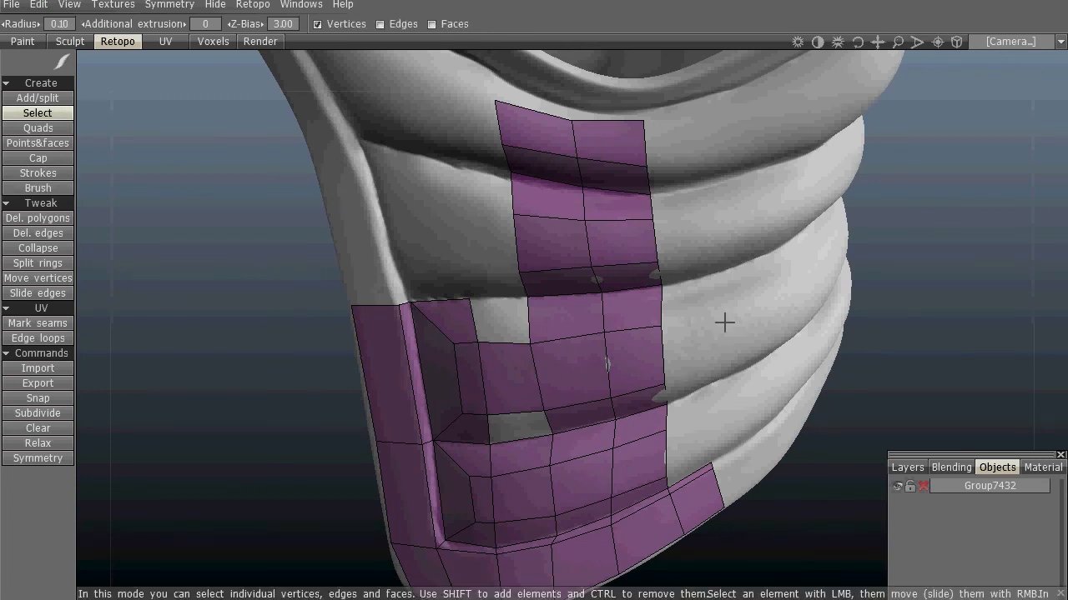